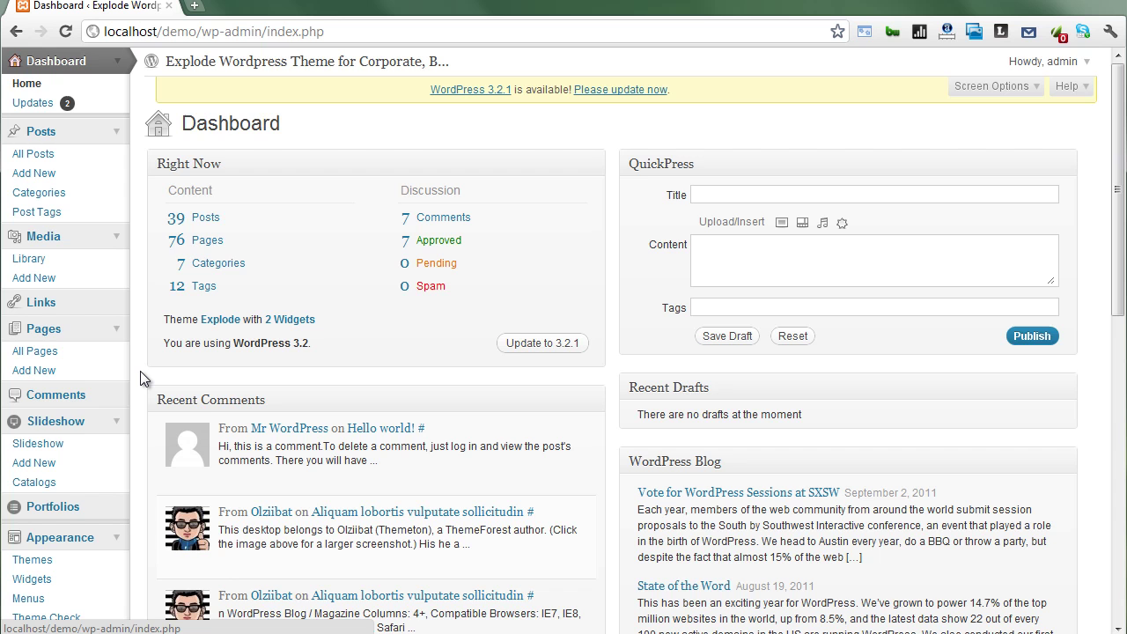
Step: Add 'First sidebar' and 'Second sidebar' under Explode Options > Custom sidebars and save the changes
scroll(140, 370, down, 6)
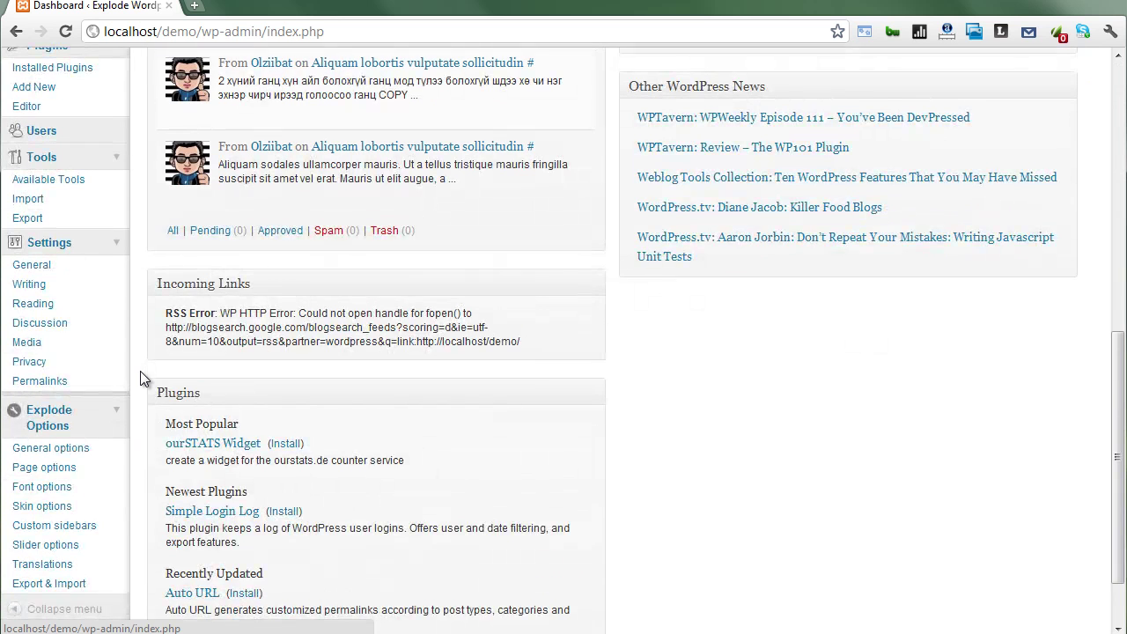
click(58, 533)
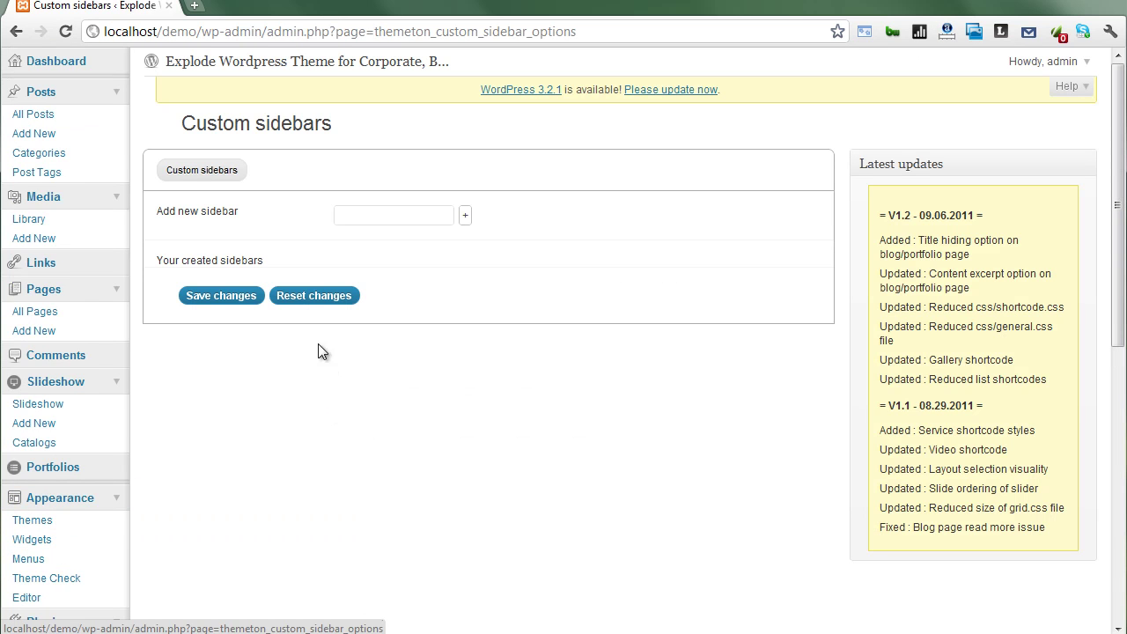
click(361, 218)
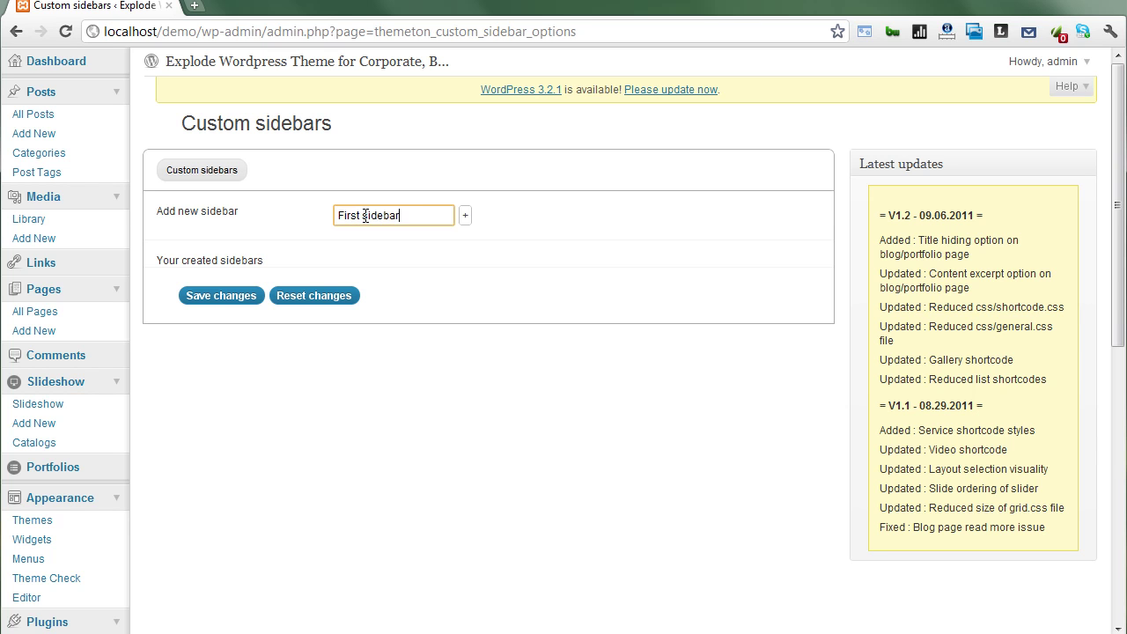
click(465, 216)
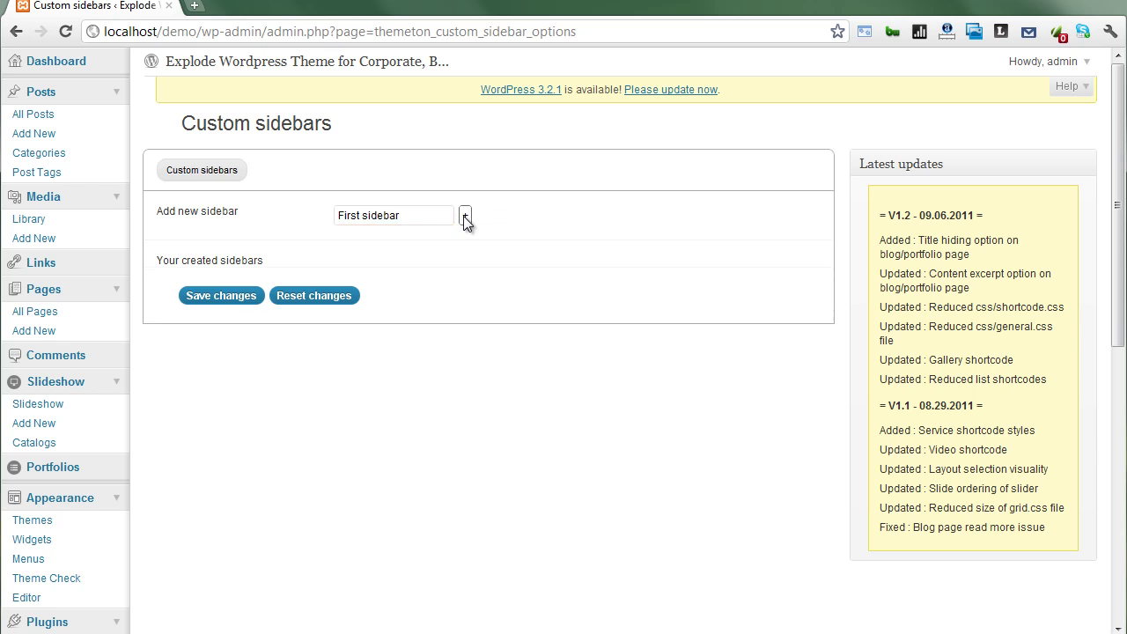
click(398, 220)
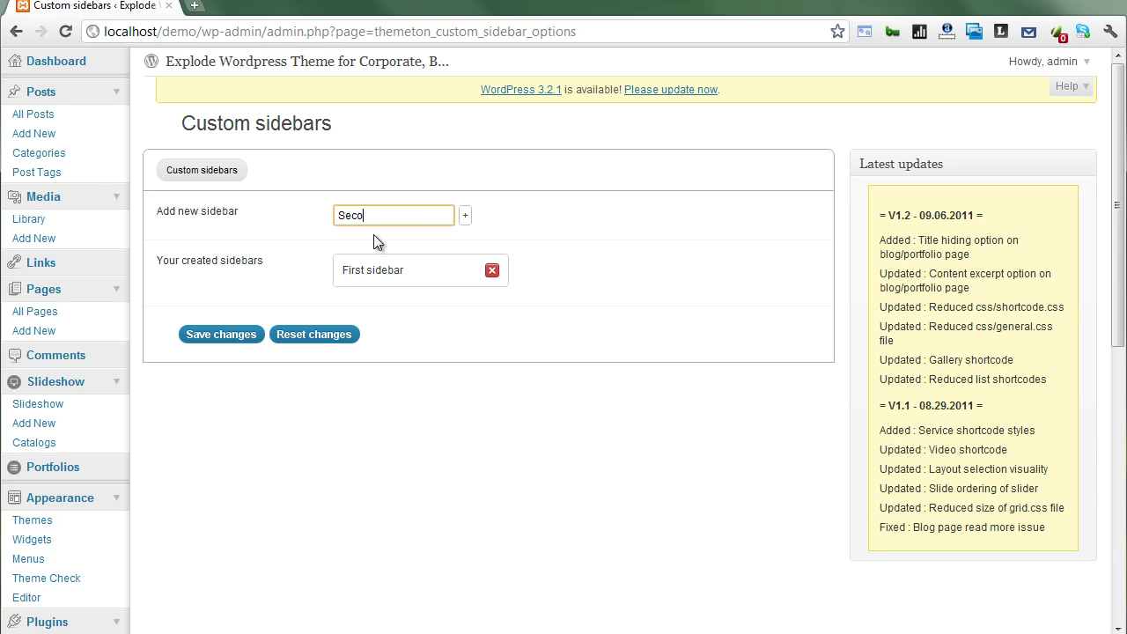
text(Second sidebar)
click(465, 215)
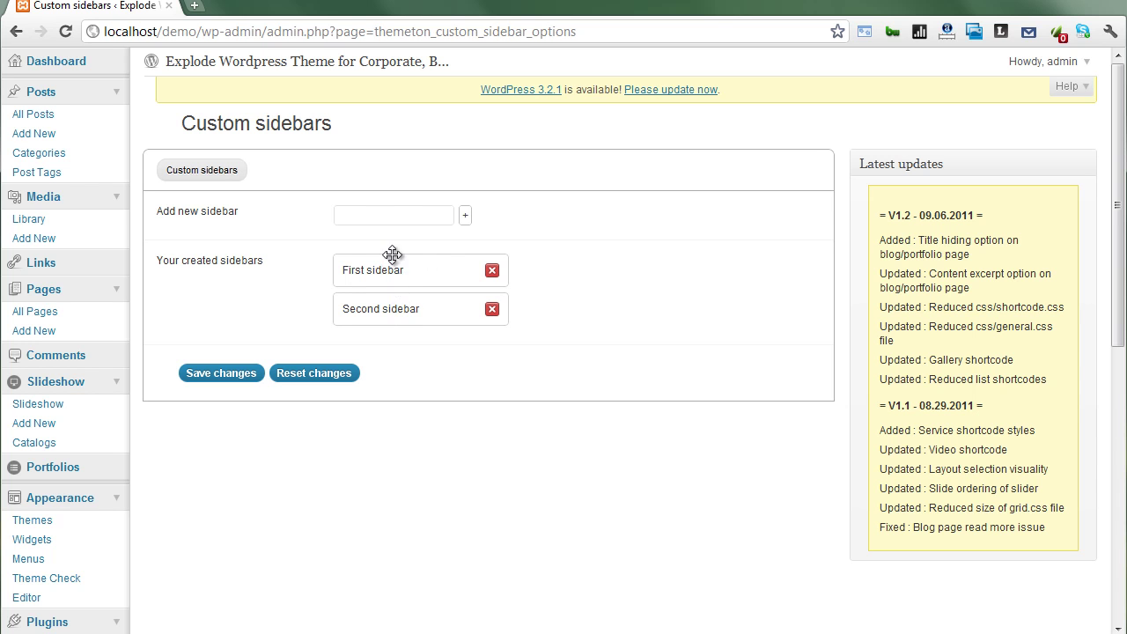
click(221, 374)
scroll(240, 374, down, 1)
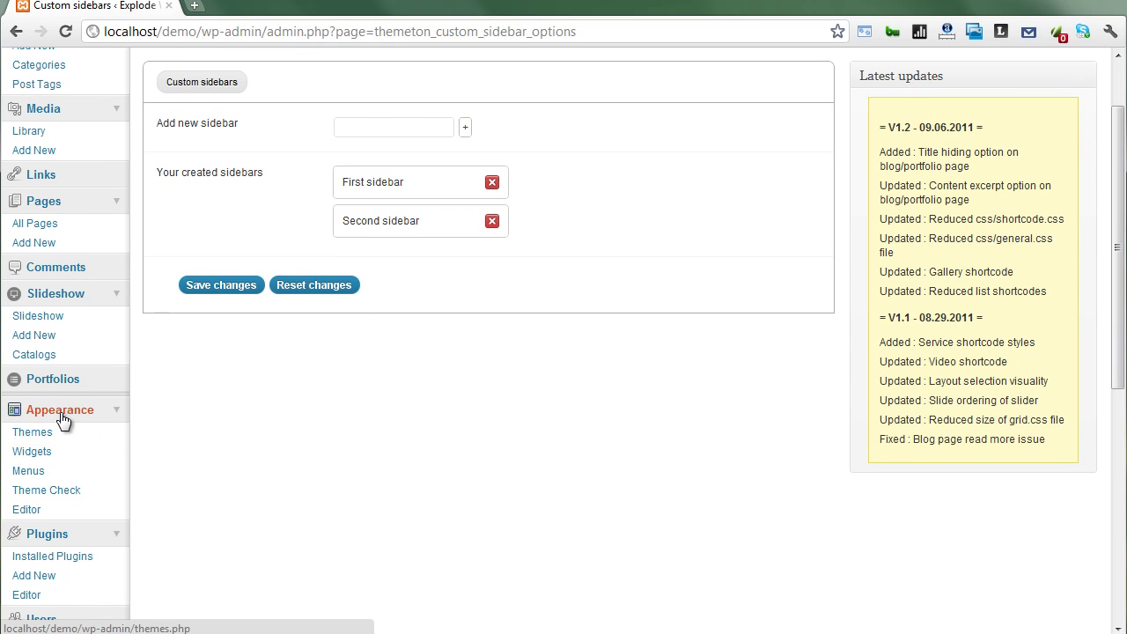
Step: Go to Appearance > Widgets and expand the First sidebar widget area
click(42, 451)
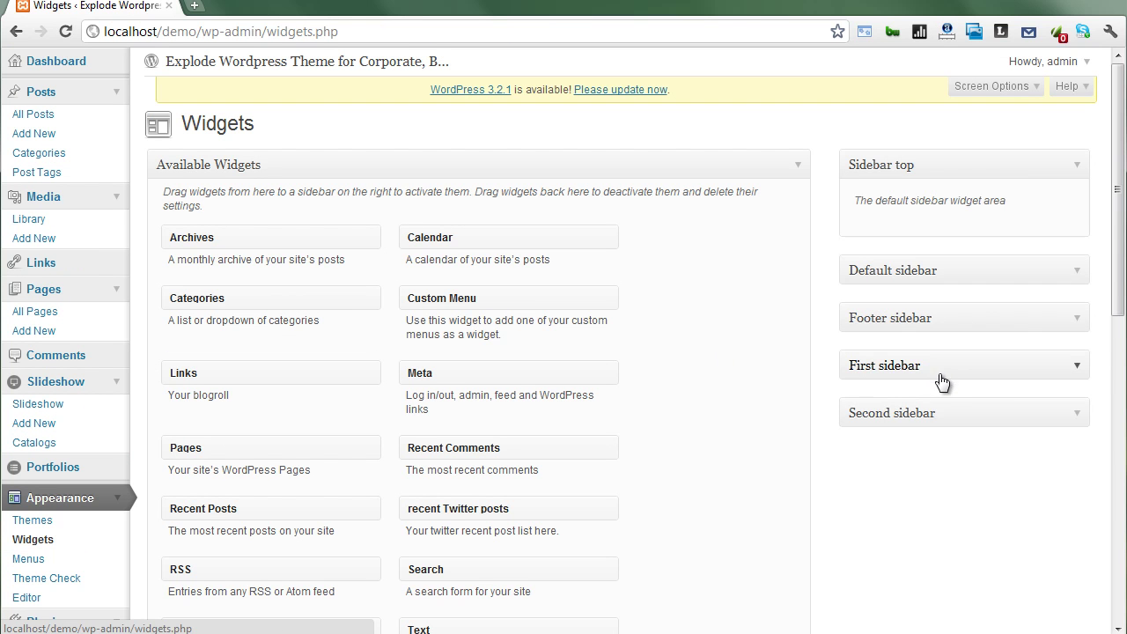
click(1076, 368)
click(1076, 368)
click(1075, 367)
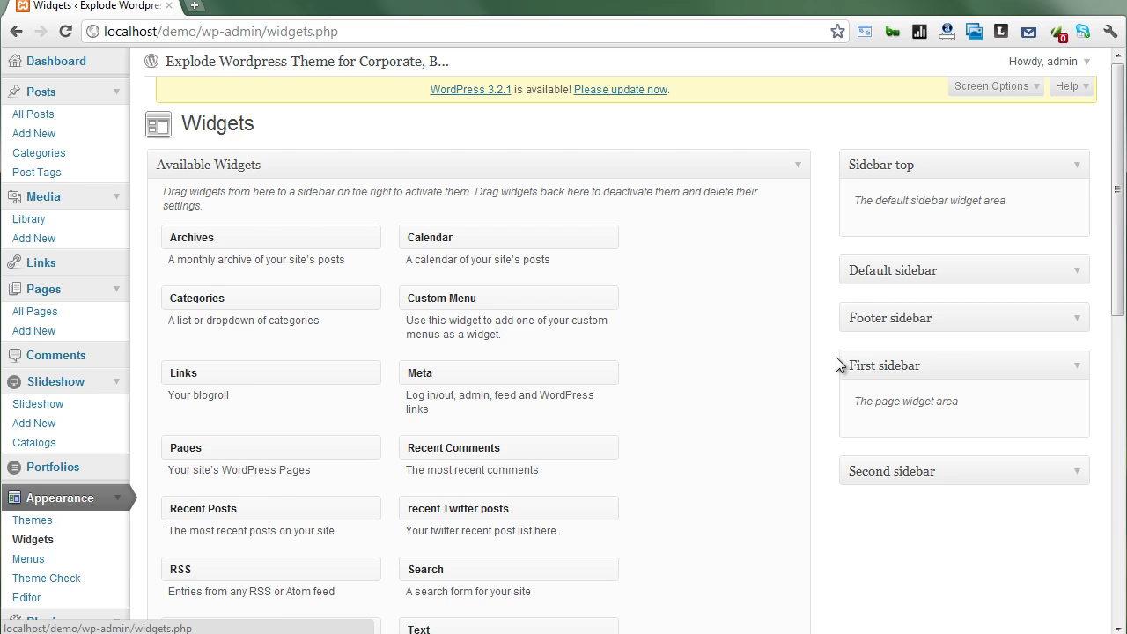
scroll(709, 368, down, 2)
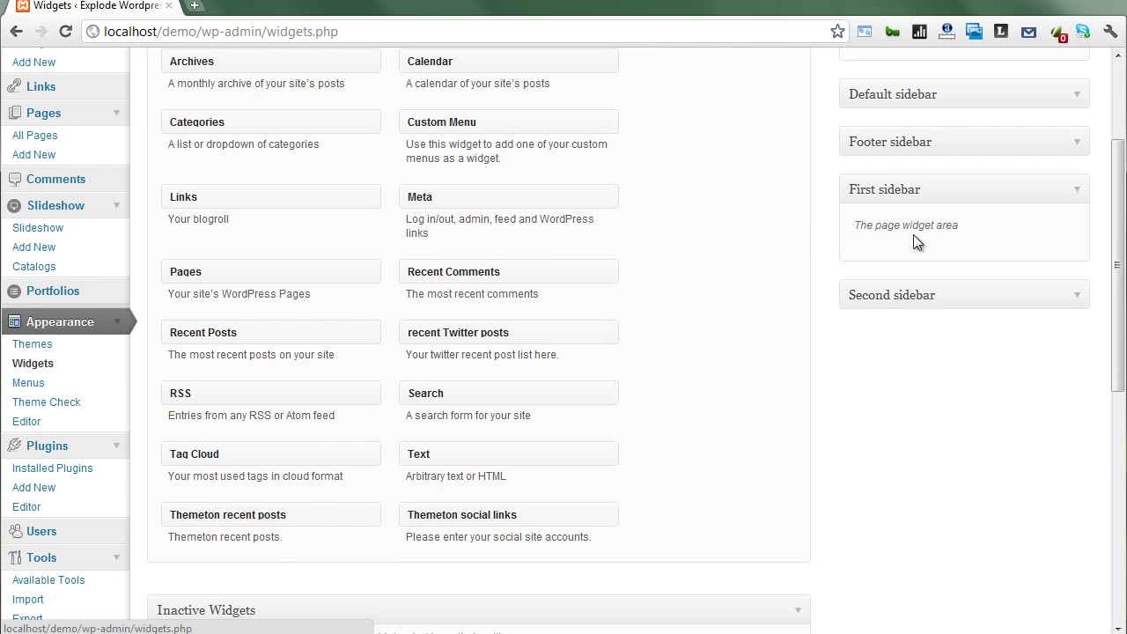
Step: Drag Search, Recent Posts and Recent Comments into First sidebar, collapsing each widget form
drag(422, 392, 895, 242)
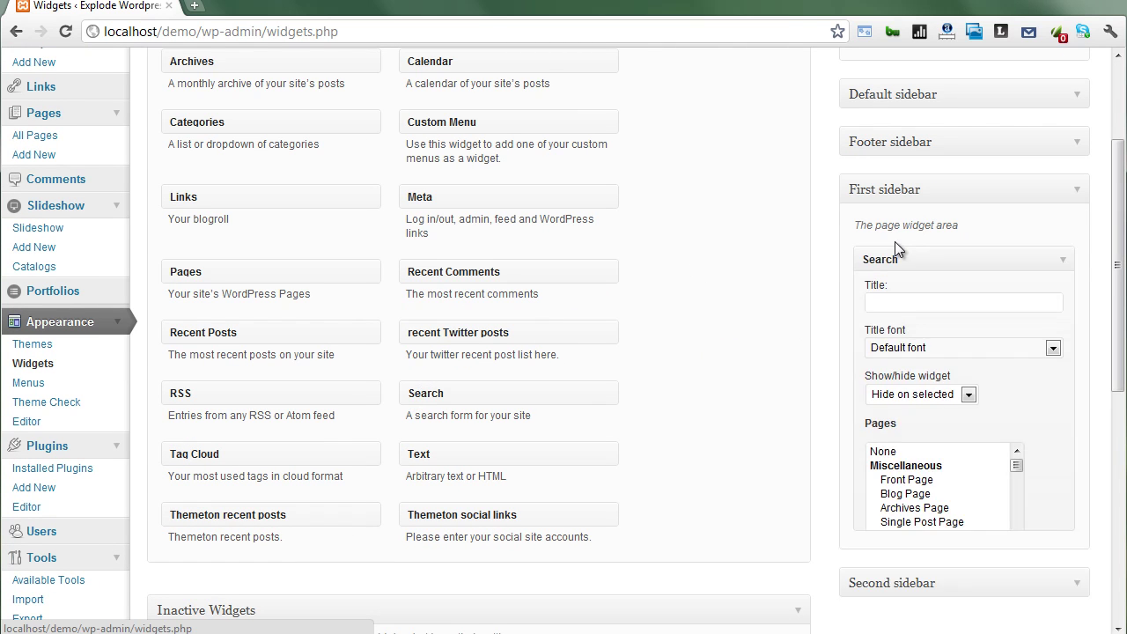
click(1063, 260)
click(1064, 261)
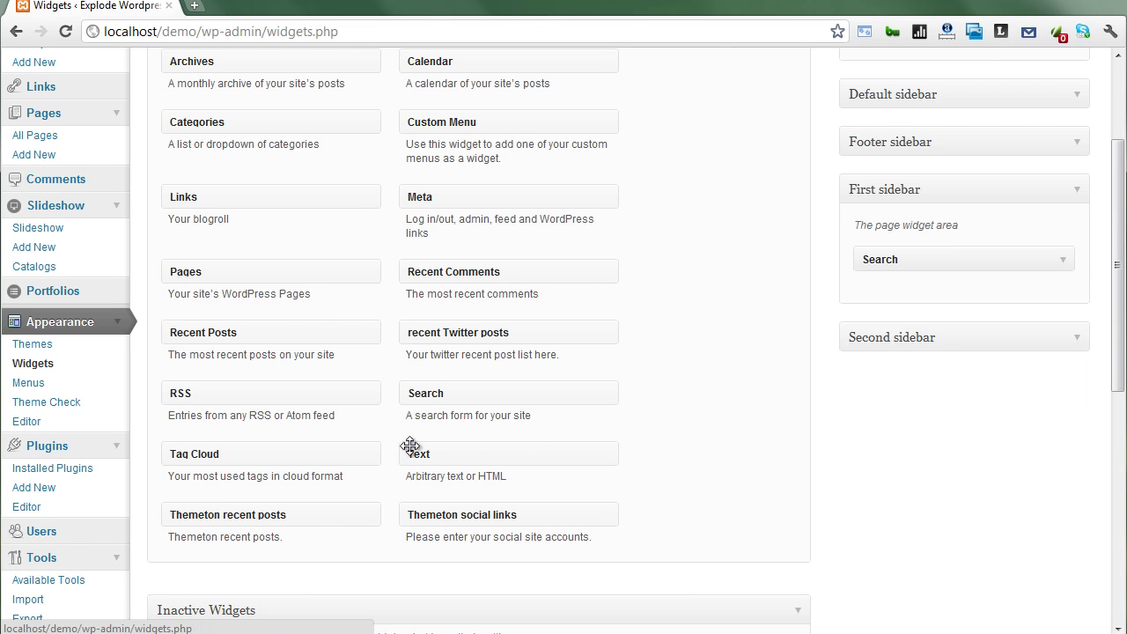
drag(214, 334, 1047, 310)
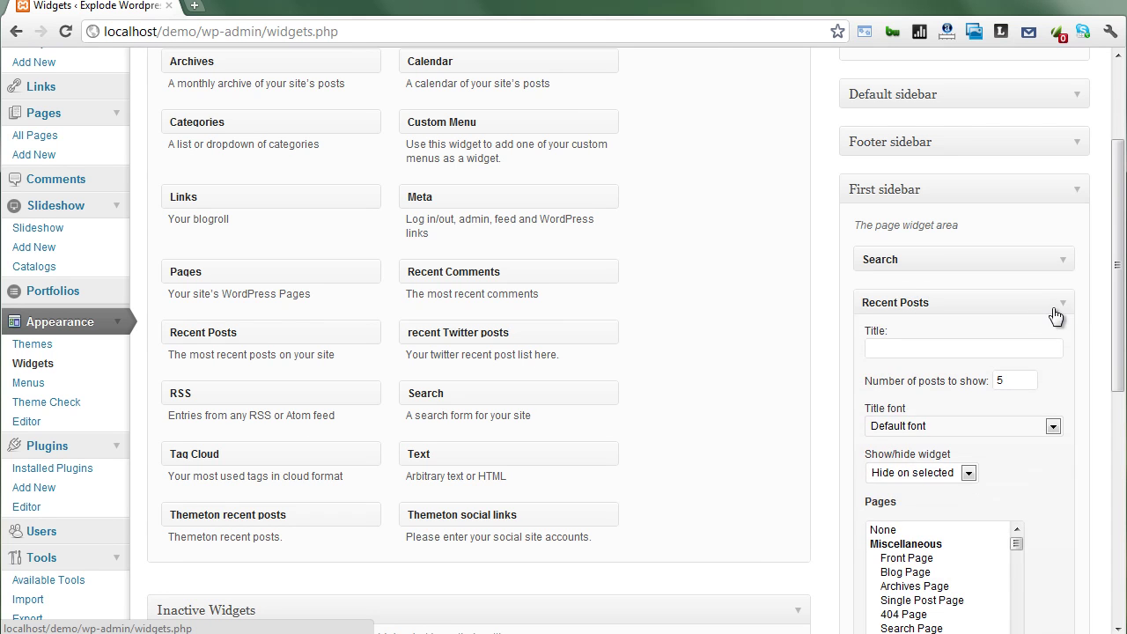
click(1063, 301)
drag(427, 274, 885, 343)
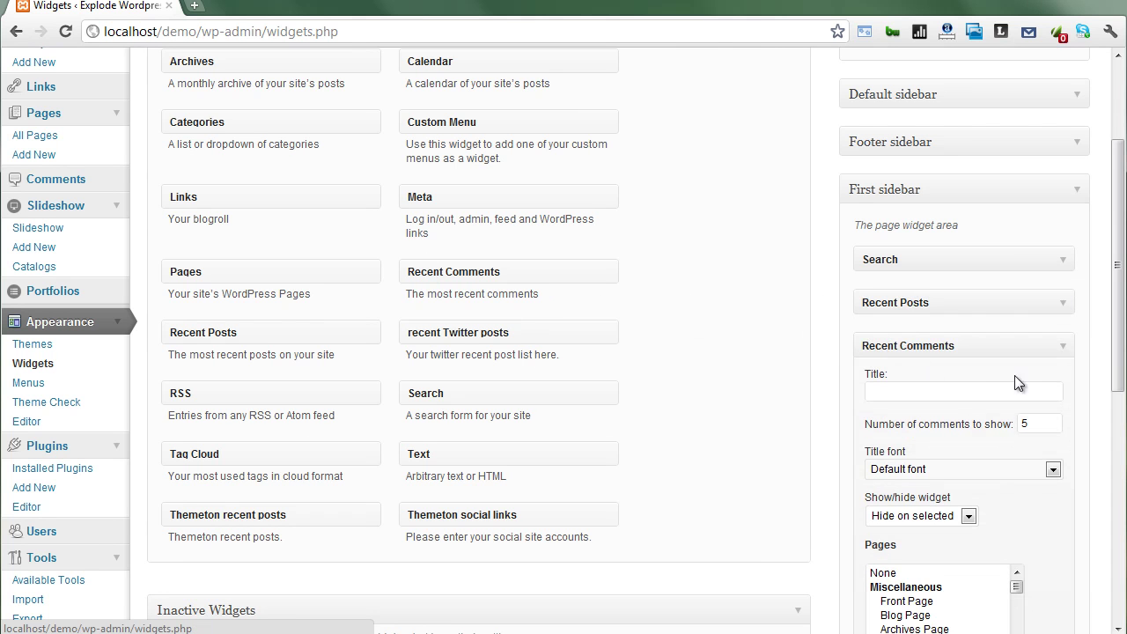
click(1062, 345)
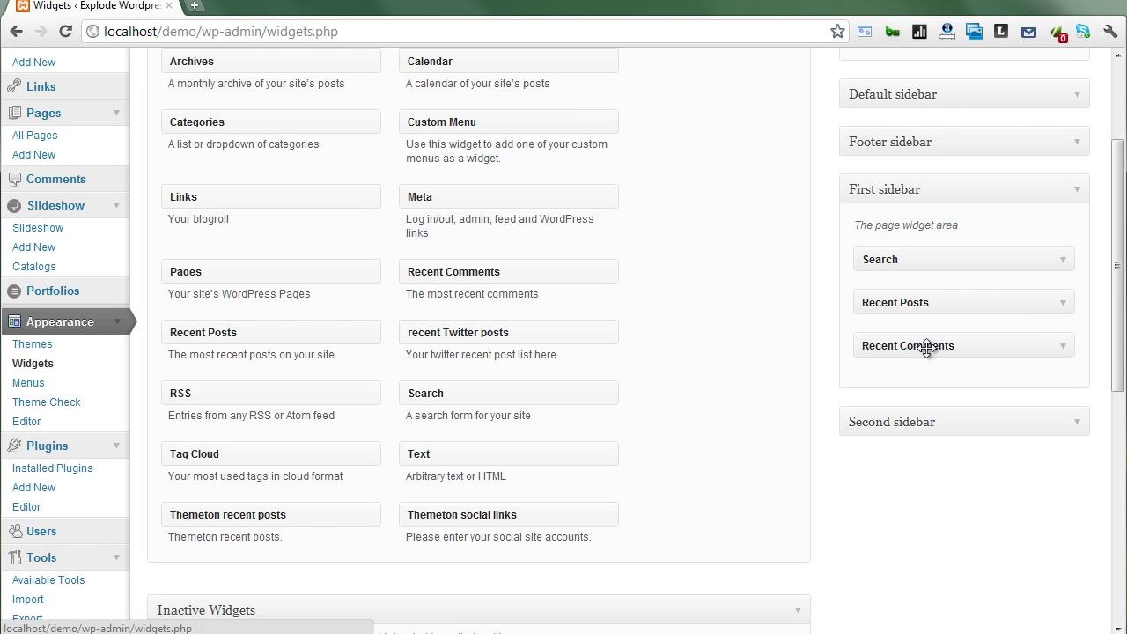
click(1077, 423)
scroll(482, 238, up, 1)
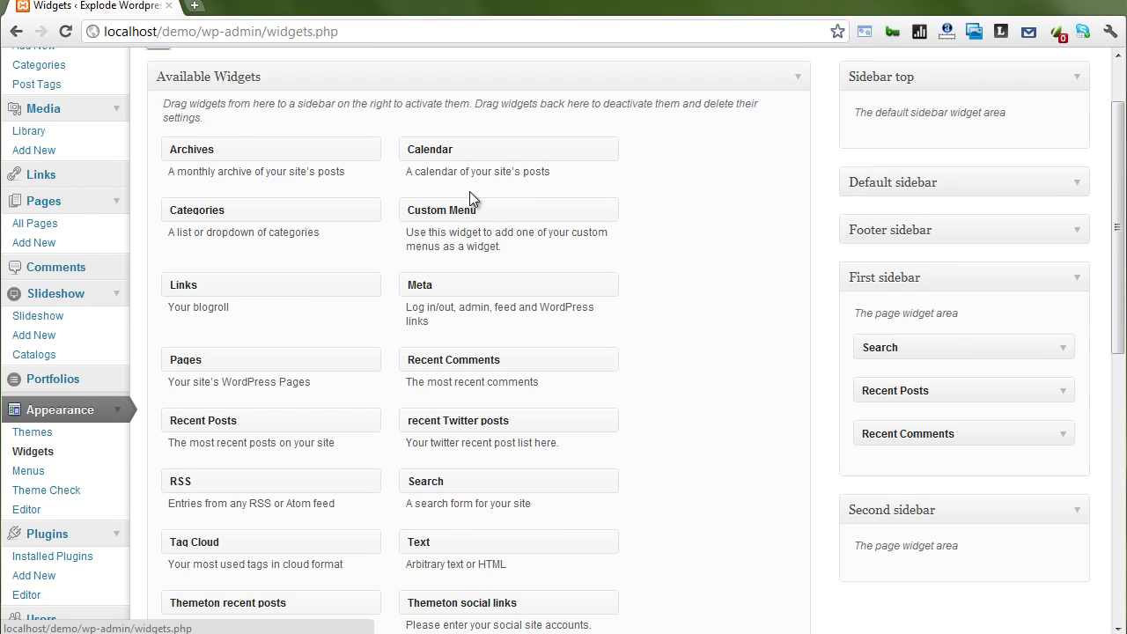
Step: Drag the Calendar widget into Second sidebar and collapse its form
click(1074, 278)
drag(459, 152, 914, 377)
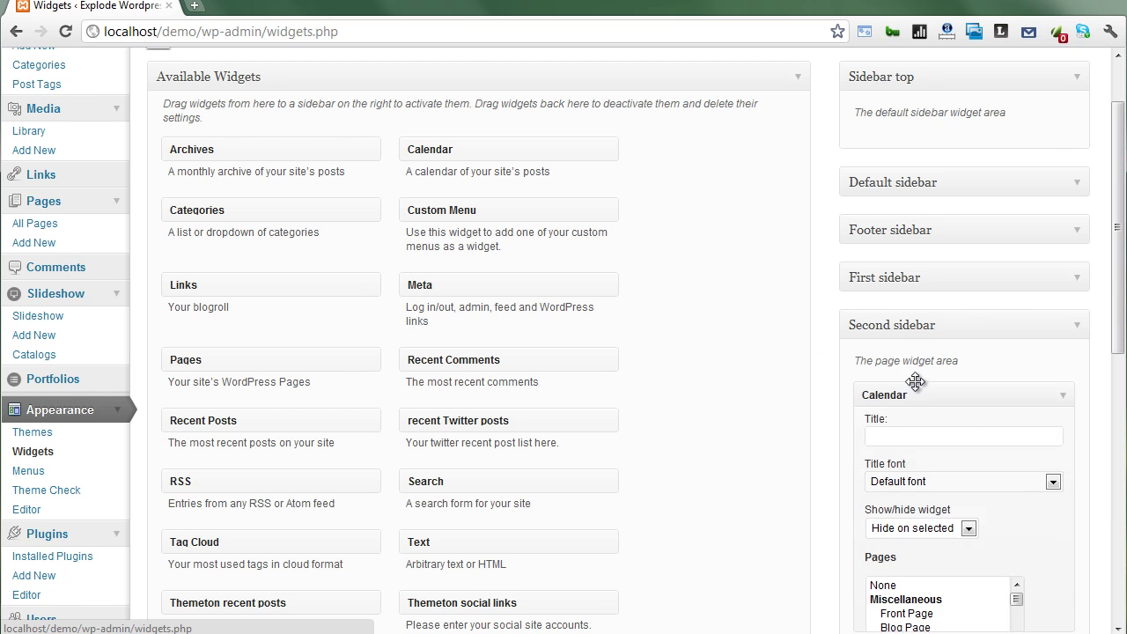
scroll(966, 452, down, 2)
scroll(1008, 519, up, 2)
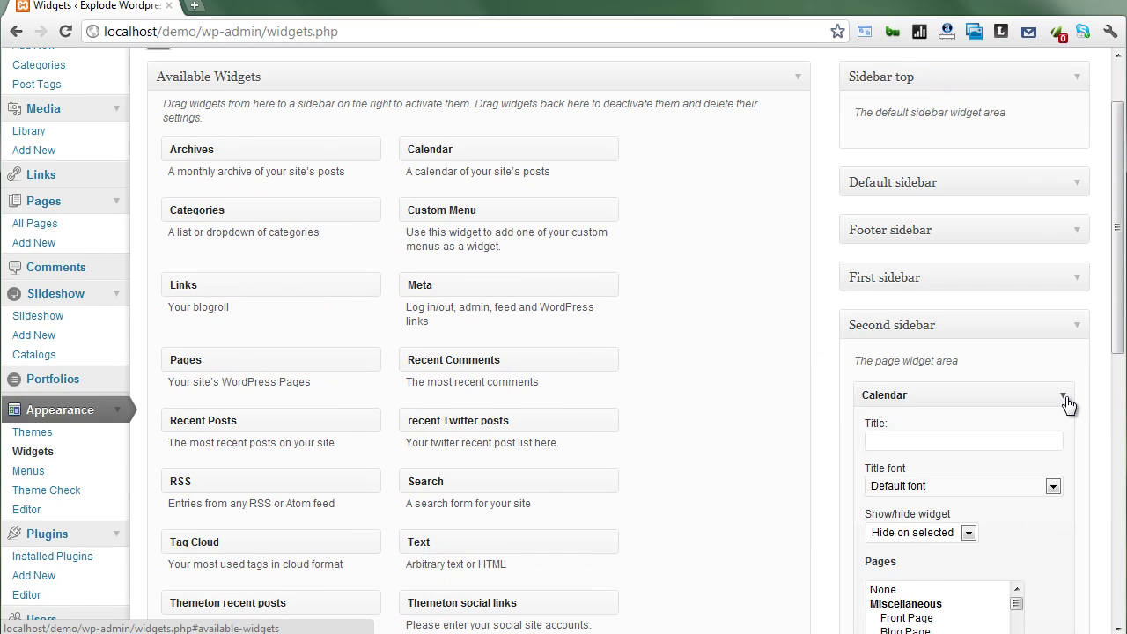
click(1063, 396)
click(1076, 326)
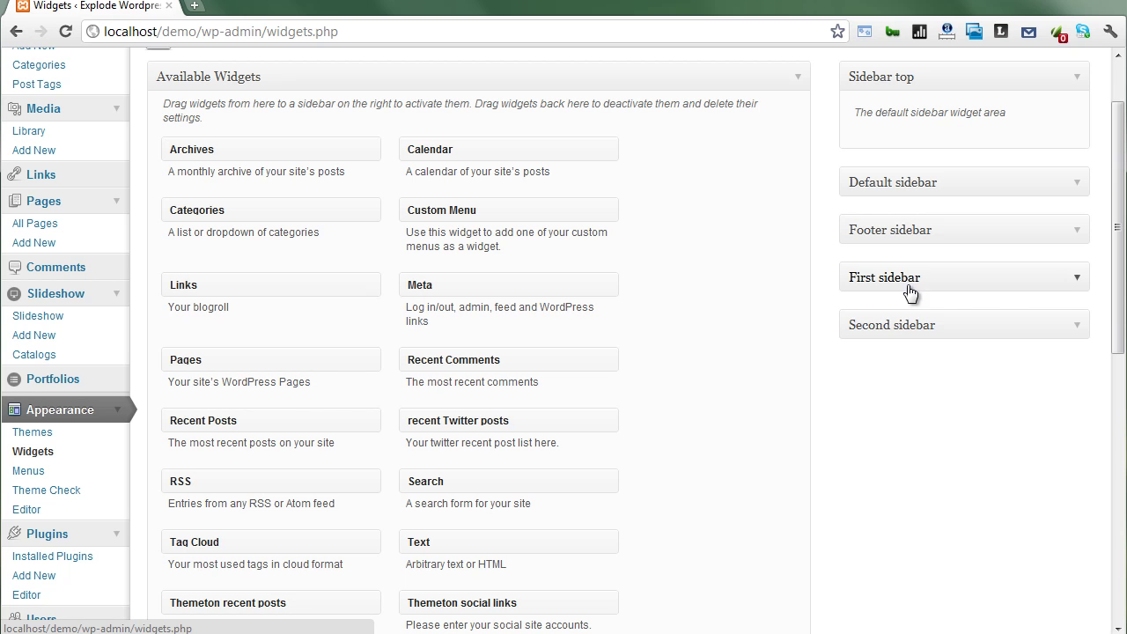
Step: Expand First sidebar and Second sidebar in turn to check their assigned widgets
click(1079, 278)
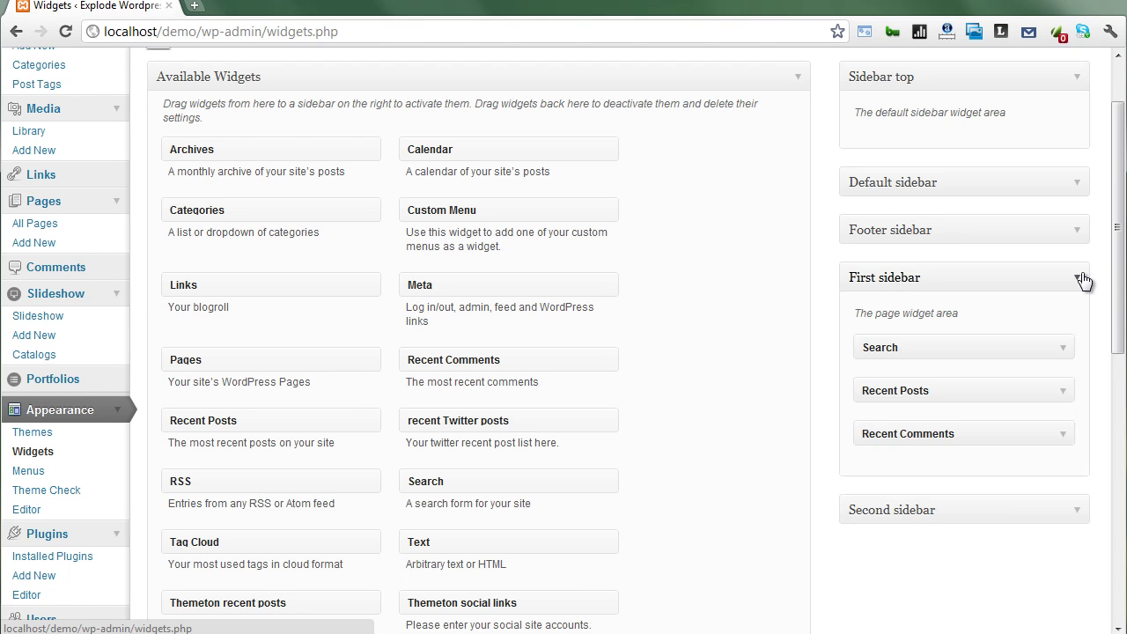
click(1080, 278)
click(1076, 326)
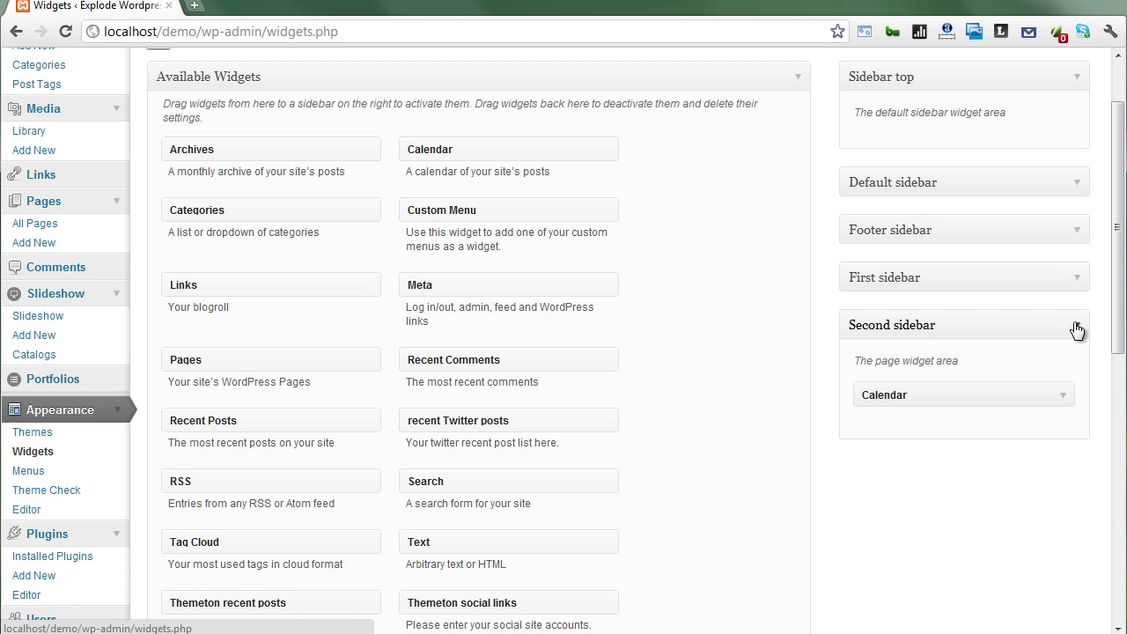
click(1076, 328)
scroll(1012, 367, up, 2)
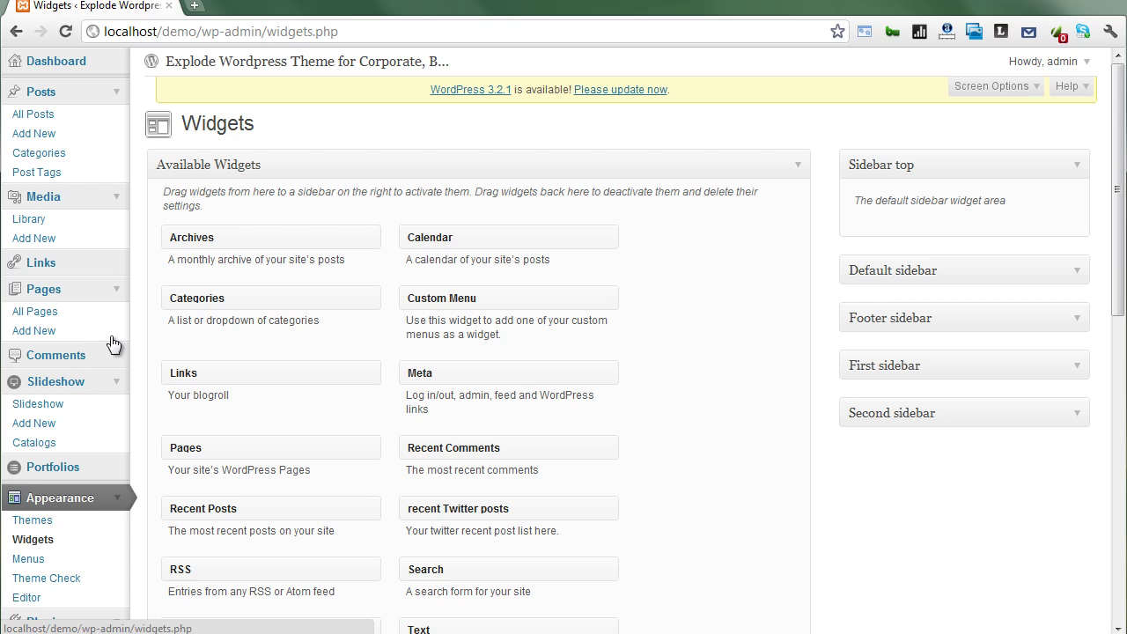
Step: Create a new page titled 'First page with First sidebar'
click(66, 337)
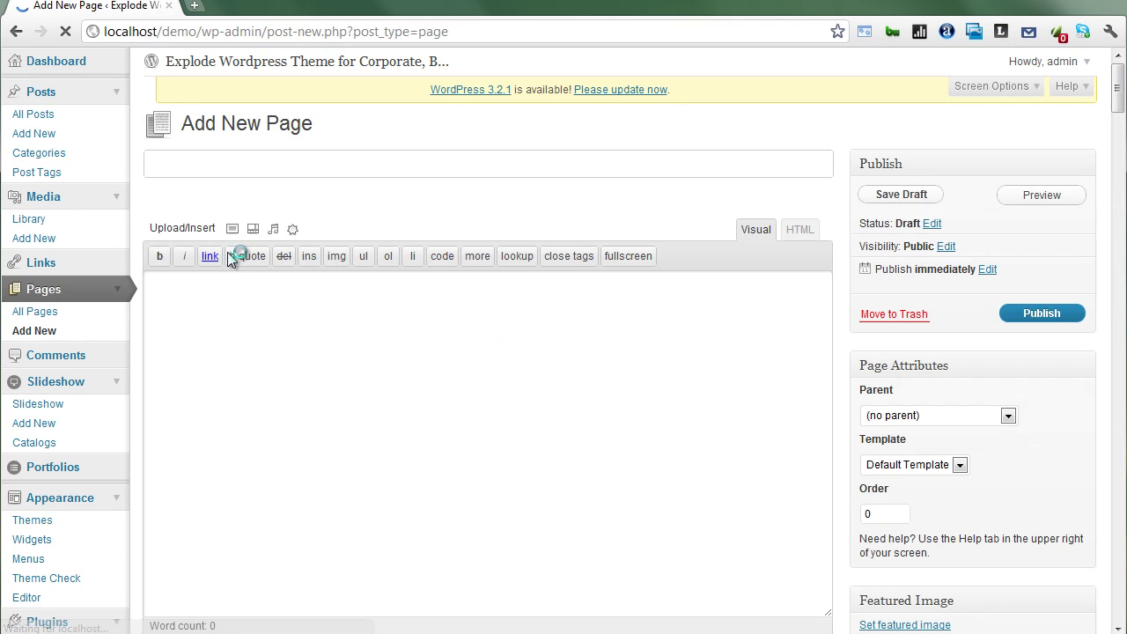
click(243, 169)
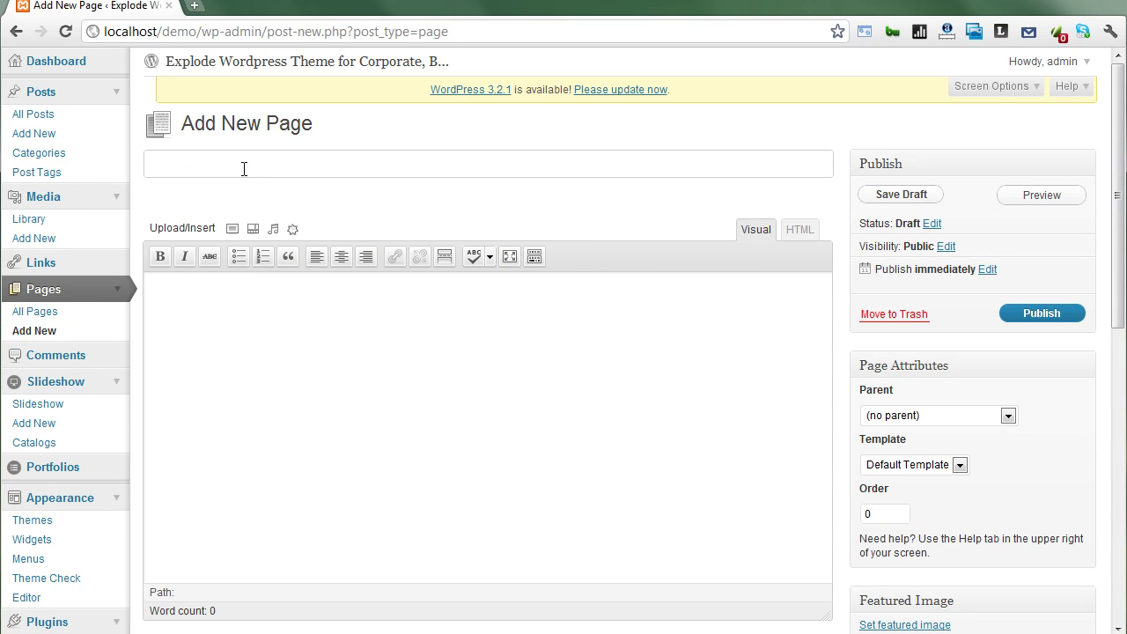
text(First page wit h First sidebar)
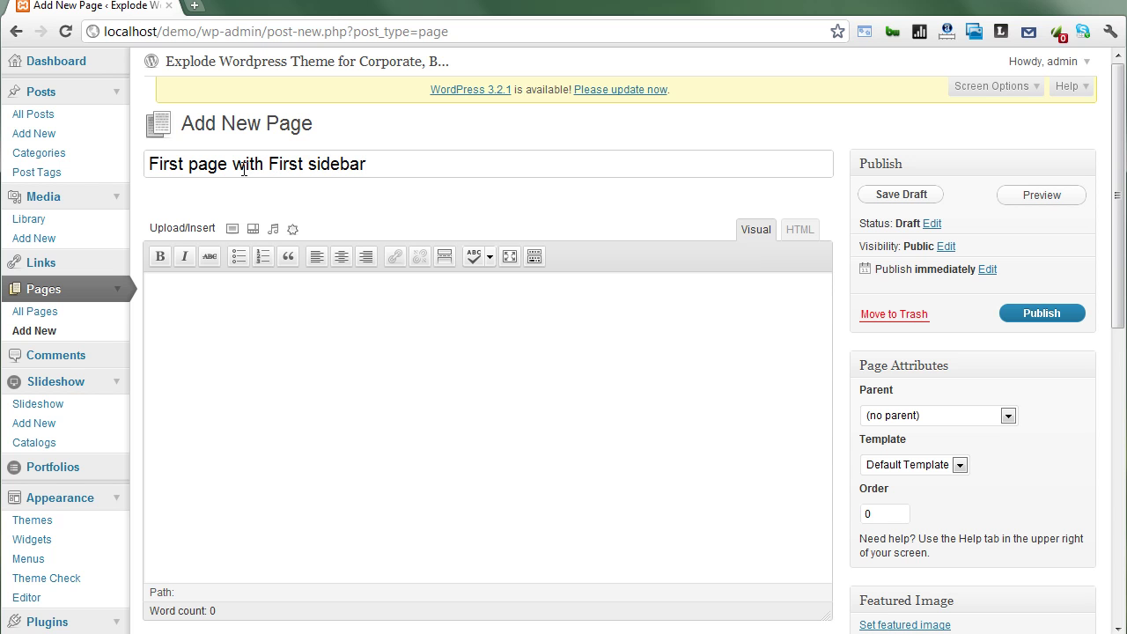
Step: Copy five paragraphs from the Lorem Ipsum Generator and paste them into the page body
click(1001, 35)
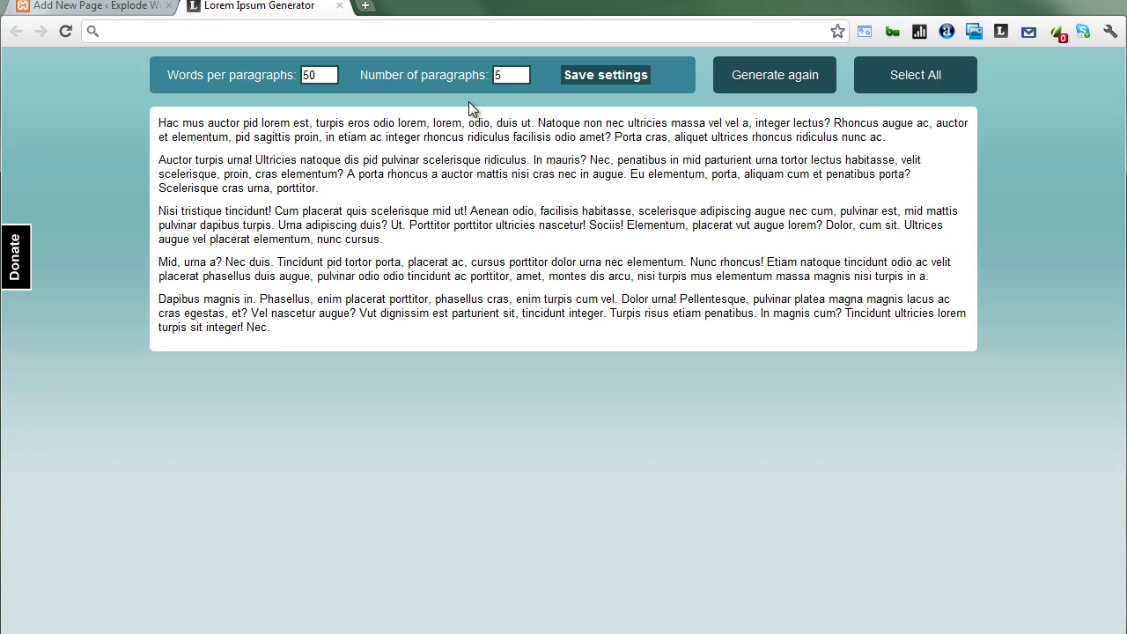
drag(286, 337, 153, 123)
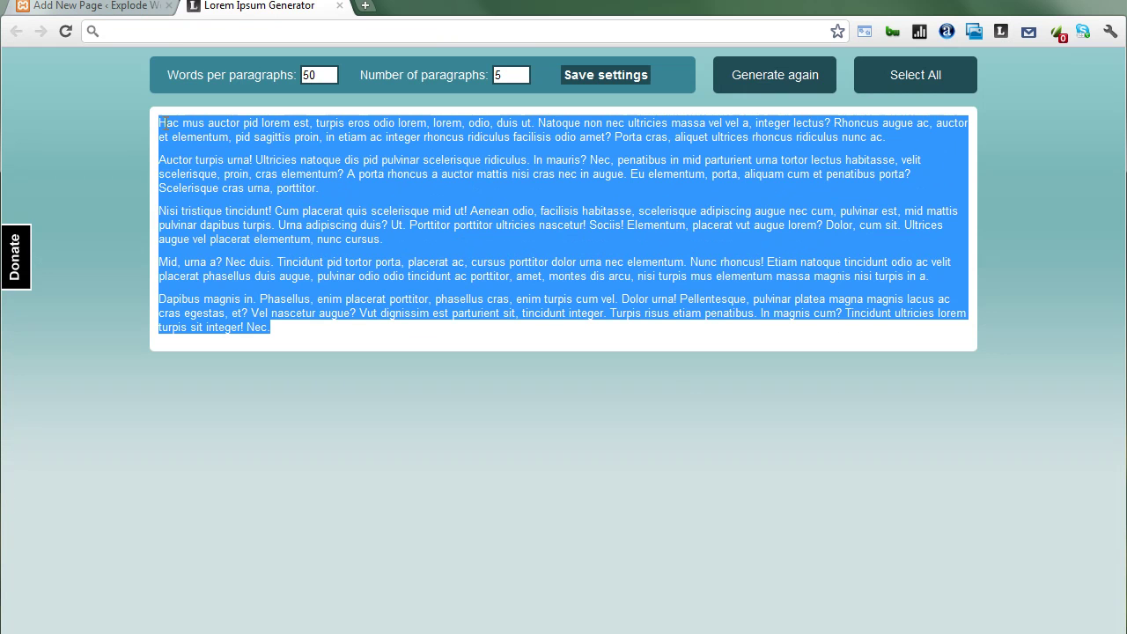
right_click(195, 126)
click(234, 139)
click(128, 9)
right_click(361, 401)
click(404, 474)
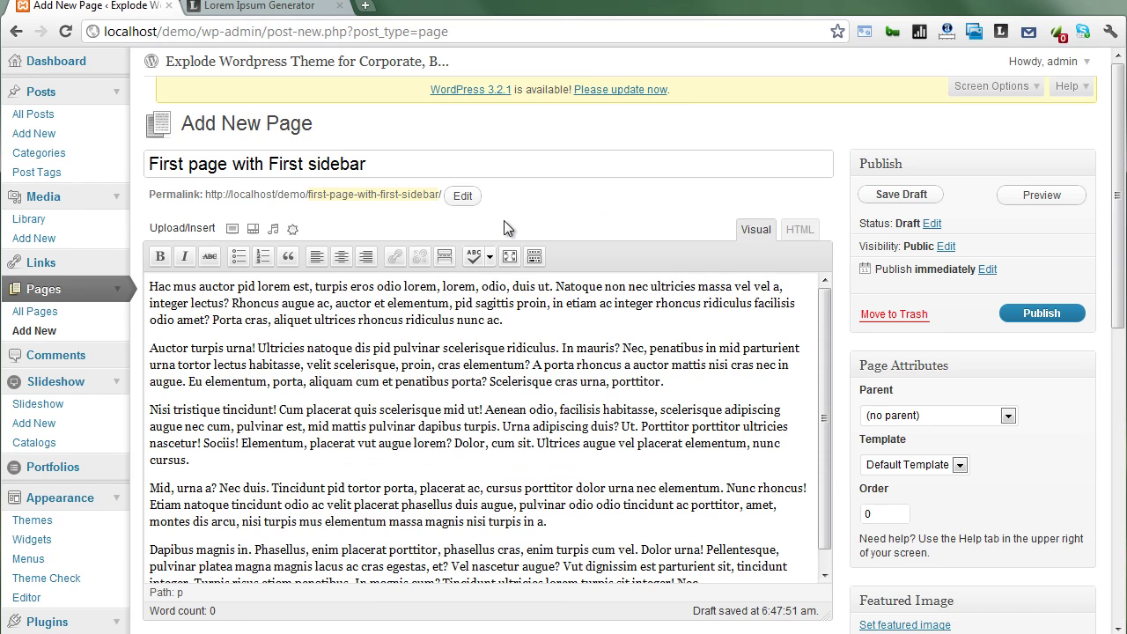
Step: Under Additional options, pick First sidebar as the page's Custom sidebar, then publish
scroll(504, 220, down, 2)
scroll(779, 442, down, 2)
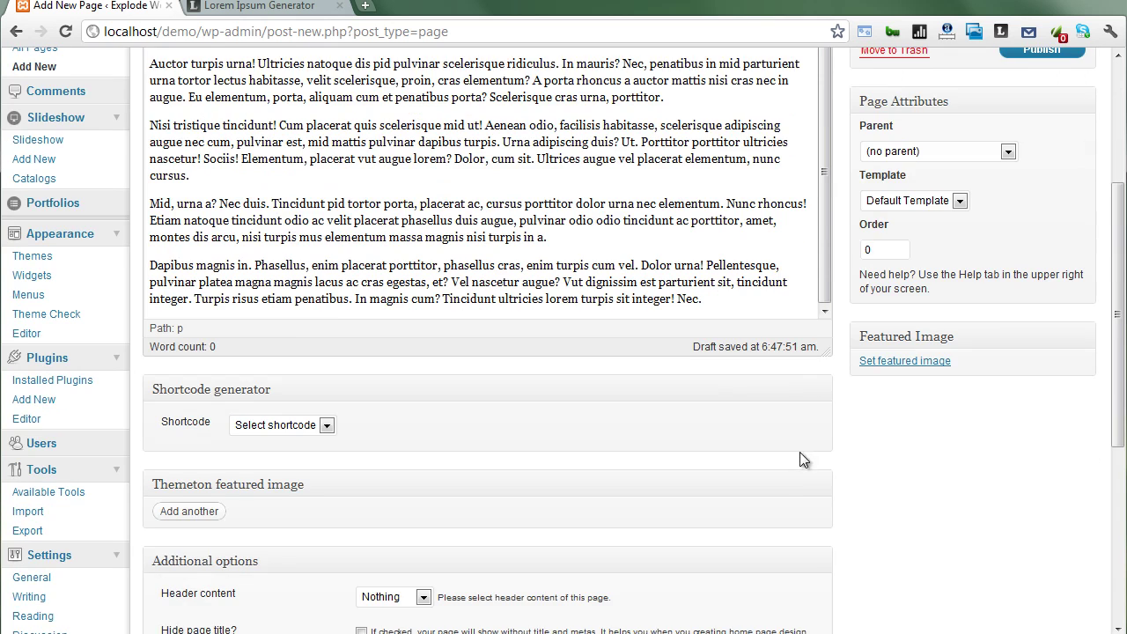
scroll(796, 330, down, 3)
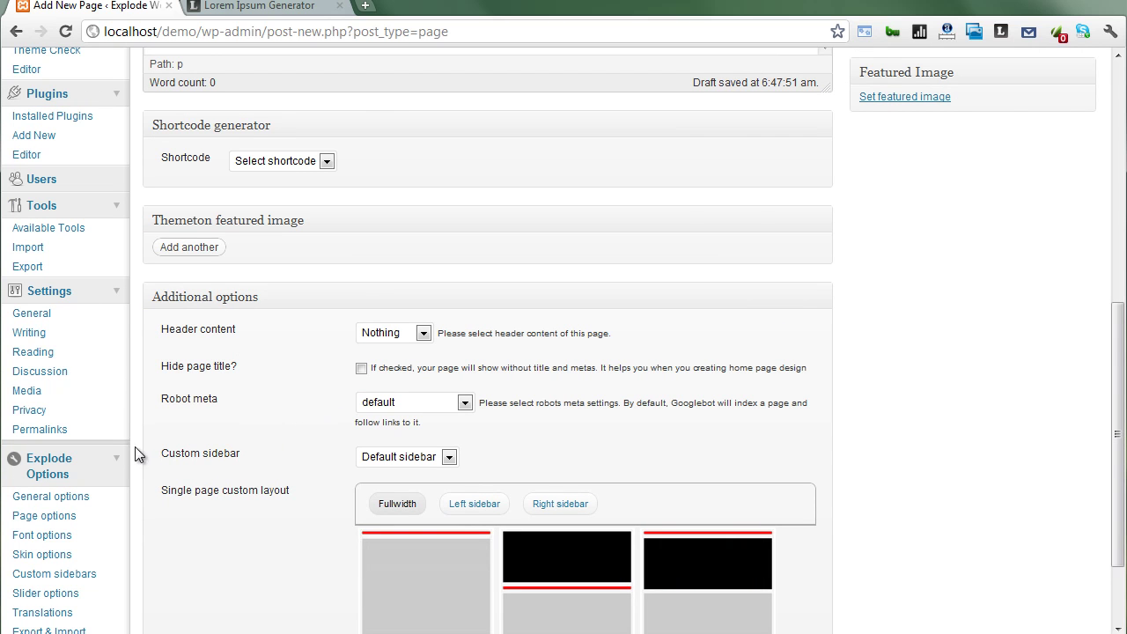
click(448, 456)
click(422, 489)
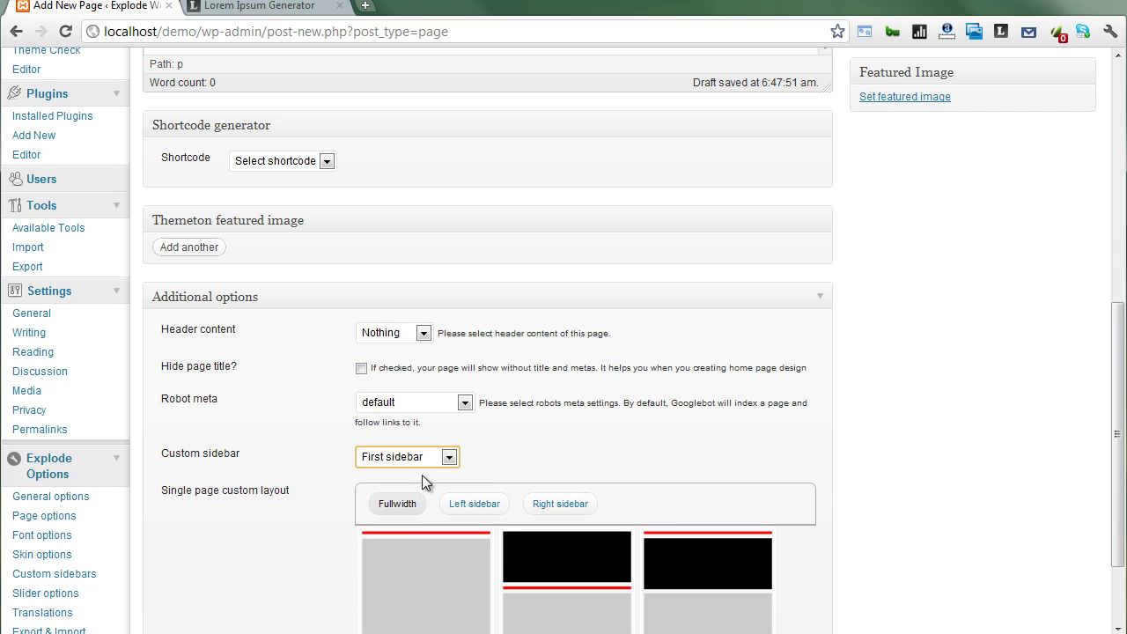
scroll(929, 448, up, 6)
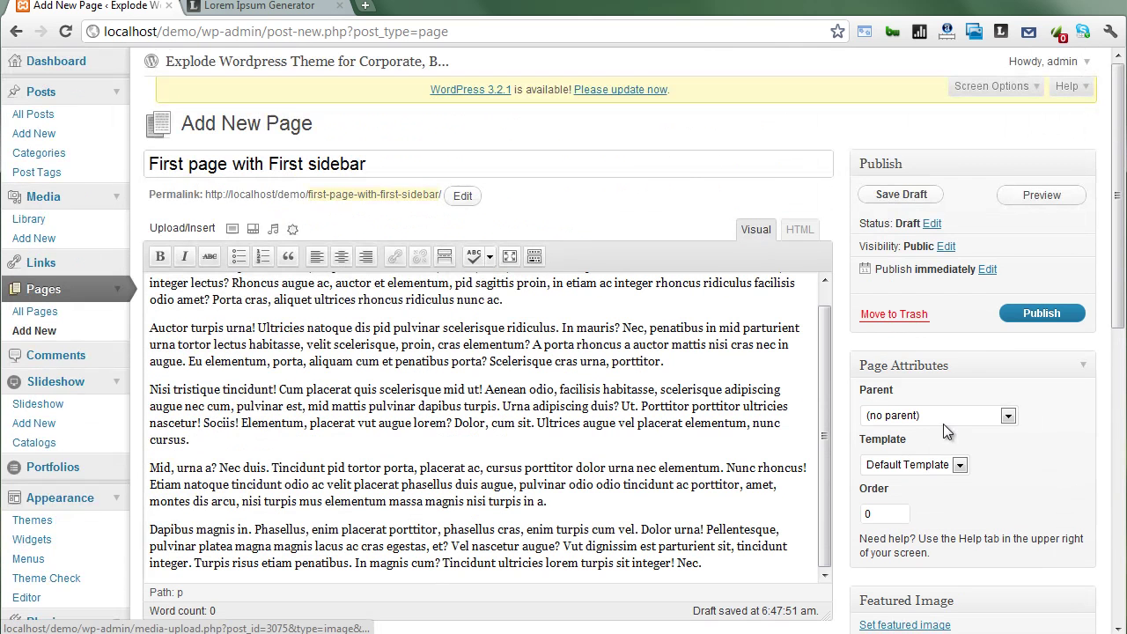
click(1036, 314)
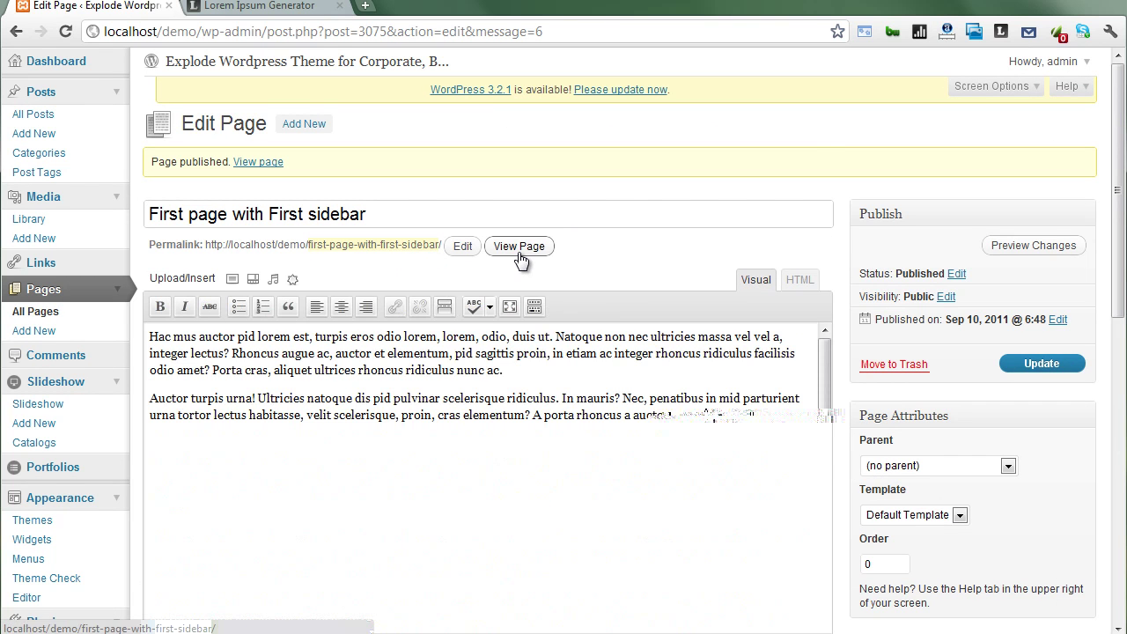
Step: View 'First page with First sidebar' live in a new tab and scroll through its sidebar widgets
click(518, 255)
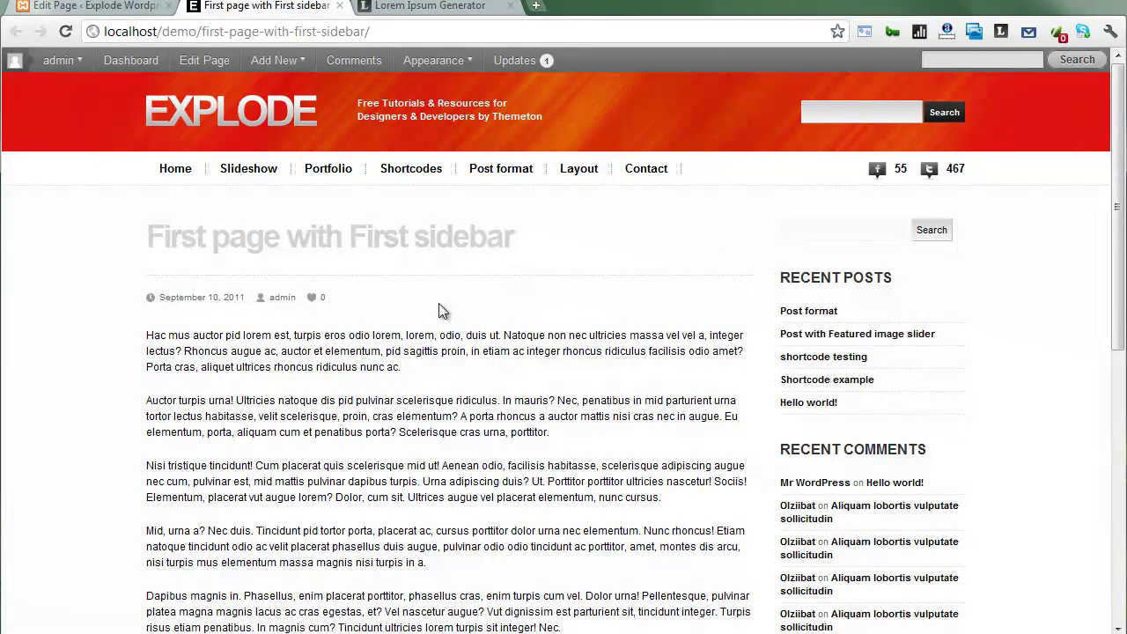
click(813, 231)
scroll(933, 435, down, 2)
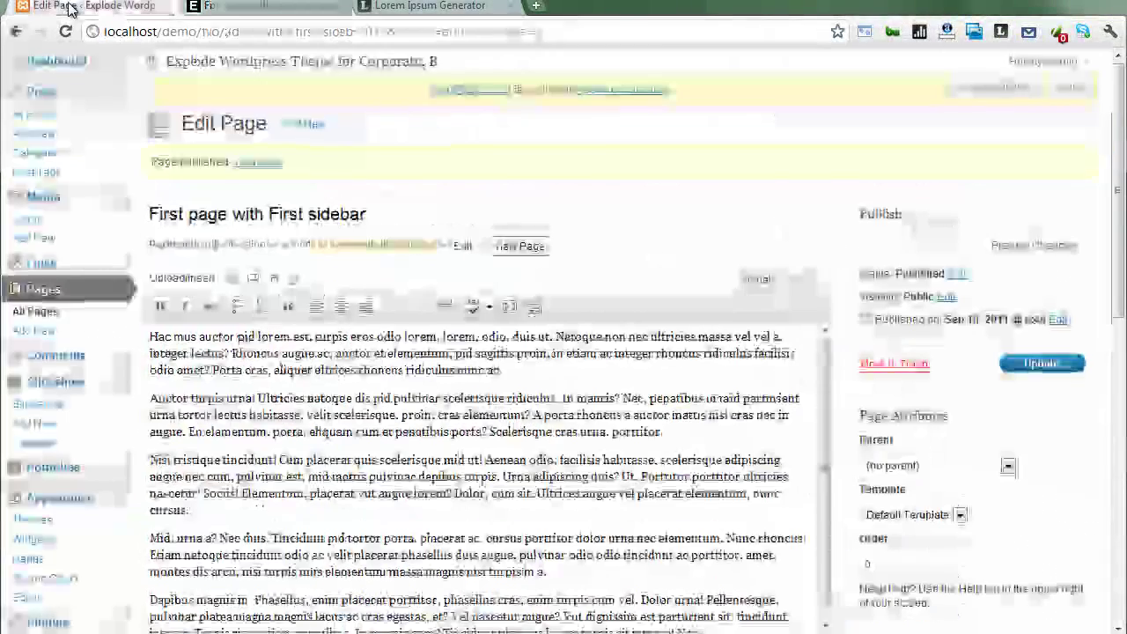
Step: Add a new page titled 'Next page with Second sidebar' and paste the Lorem Ipsum text into its body
click(36, 331)
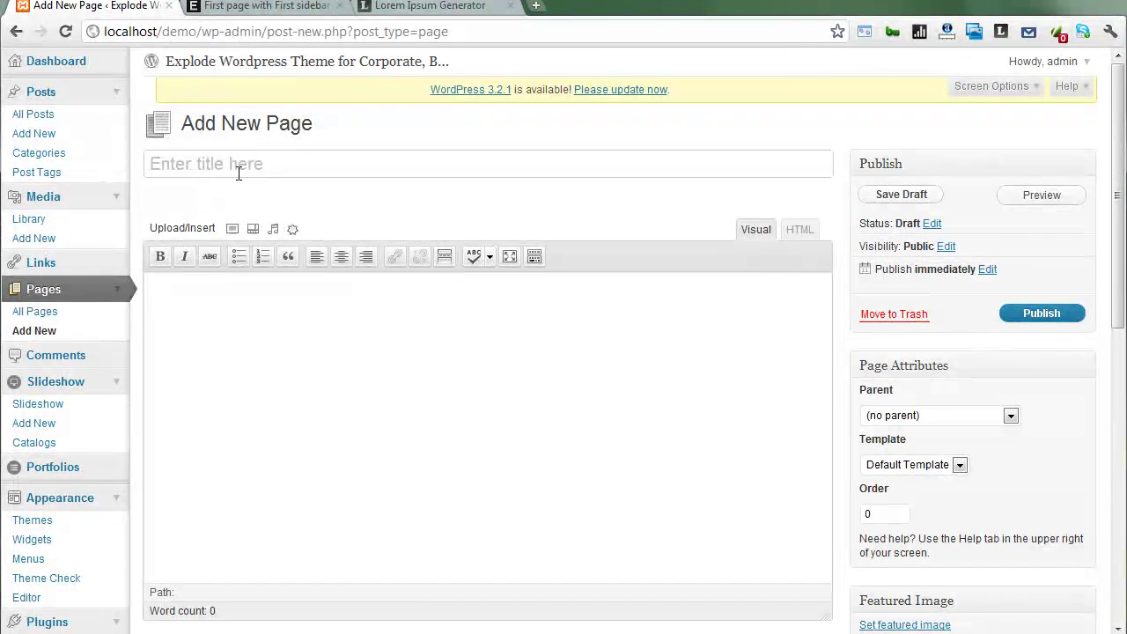
text(ne)
key(BackSpace)
key(BackSpace)
text(Ne)
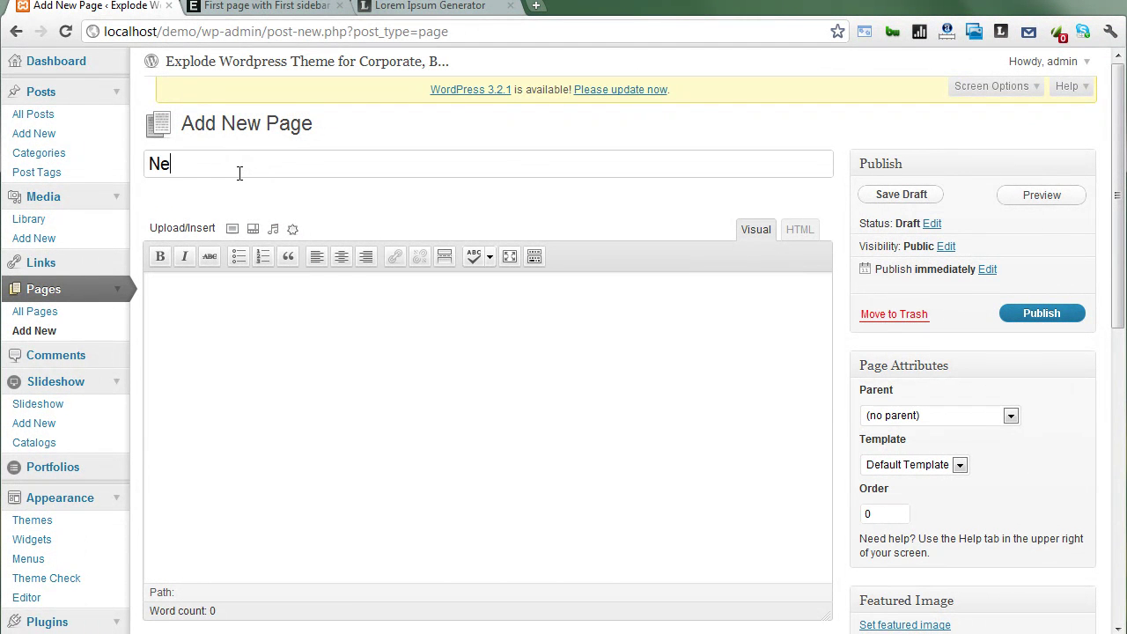
text(xt page with Second sidebar)
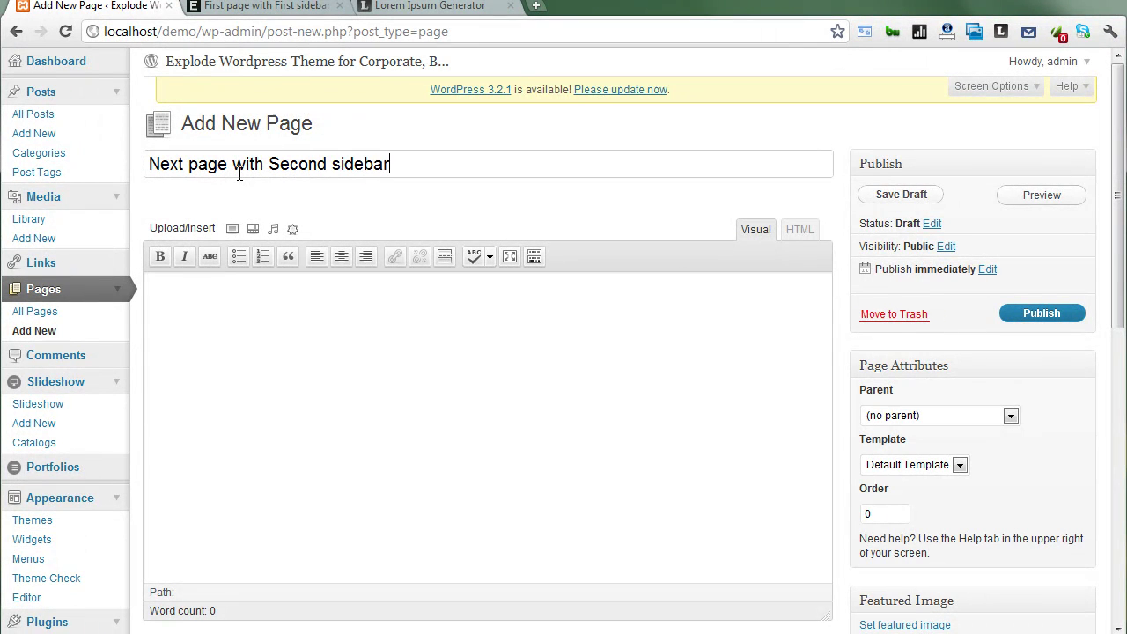
right_click(371, 390)
click(404, 494)
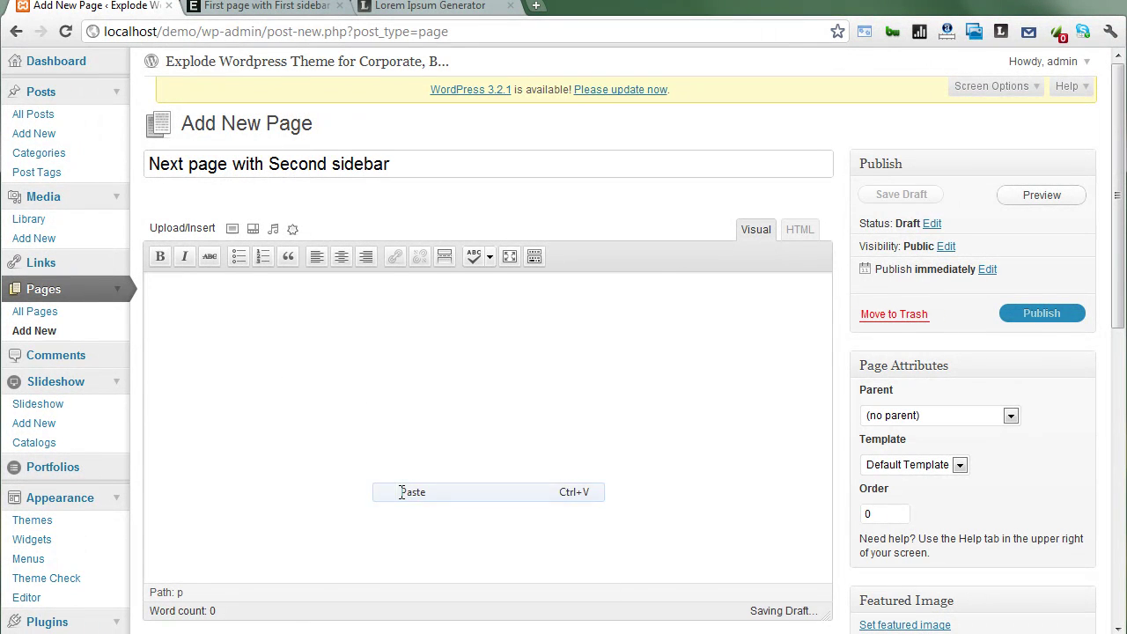
Step: Set the page's Custom sidebar to Second sidebar and publish it
scroll(418, 499, down, 4)
scroll(419, 499, down, 3)
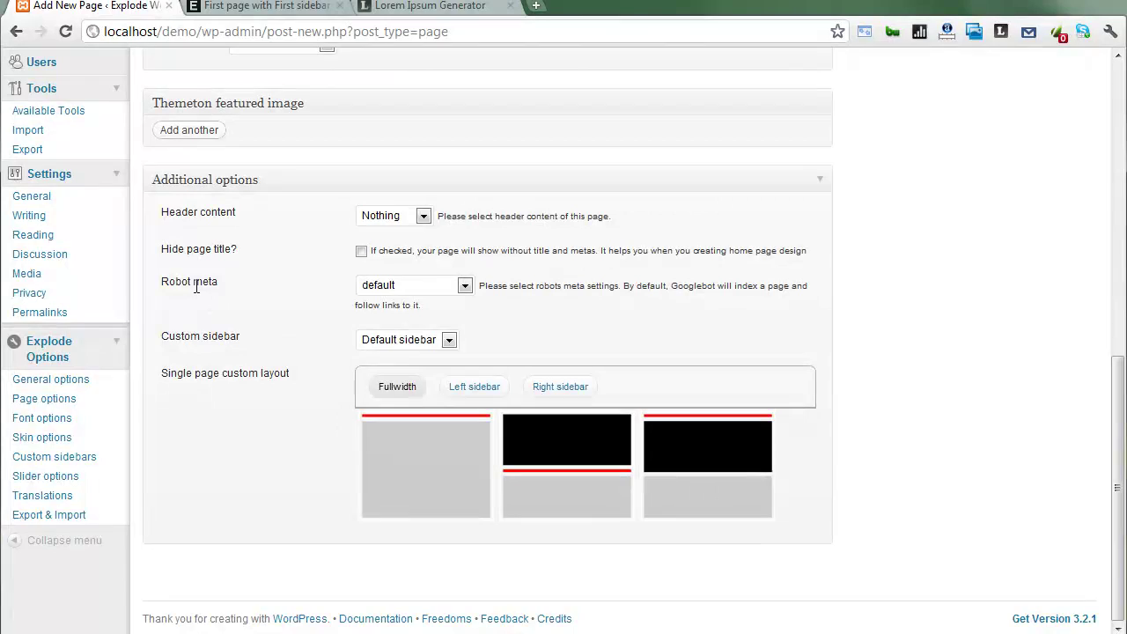
click(394, 341)
click(388, 382)
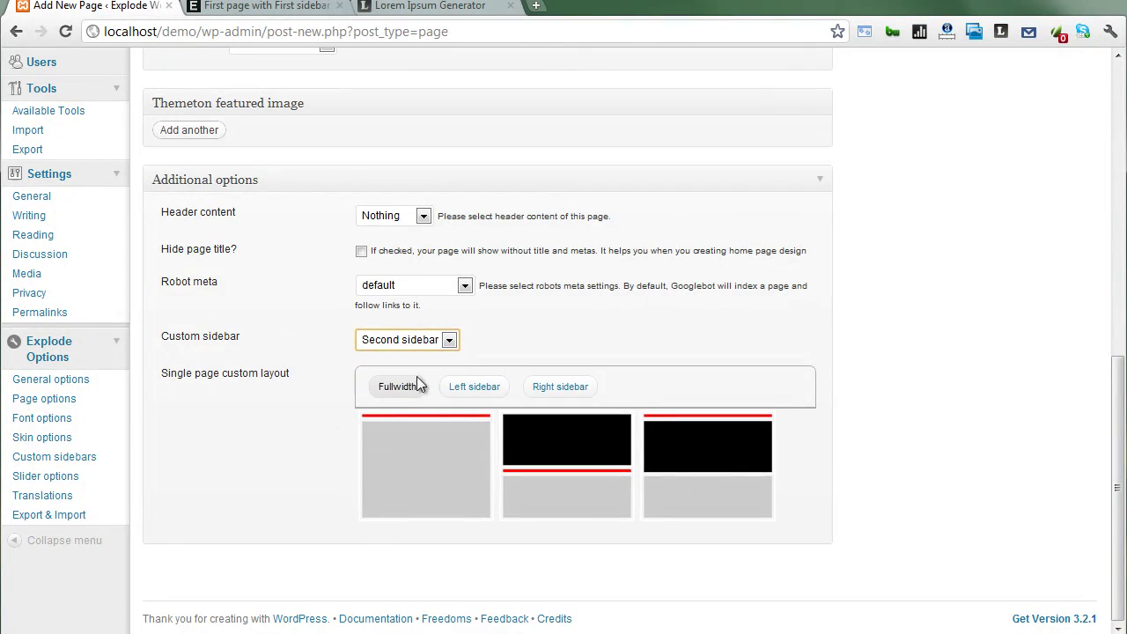
scroll(930, 365, up, 4)
click(1013, 282)
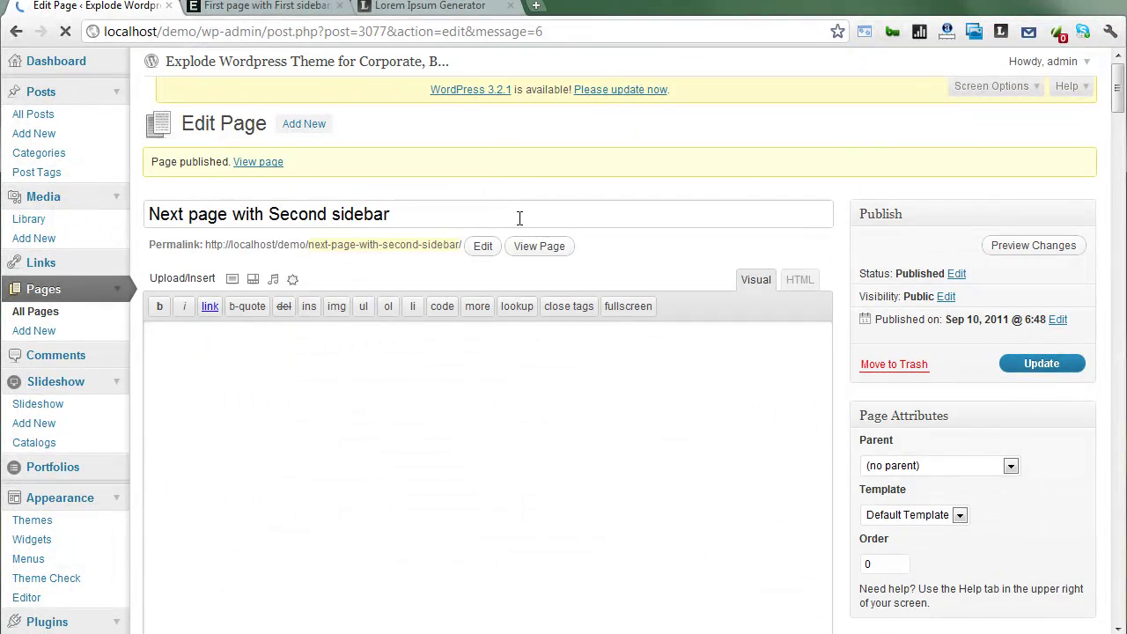
Step: View 'Next page with Second sidebar' live and compare its Calendar sidebar with the first page's tab
click(534, 245)
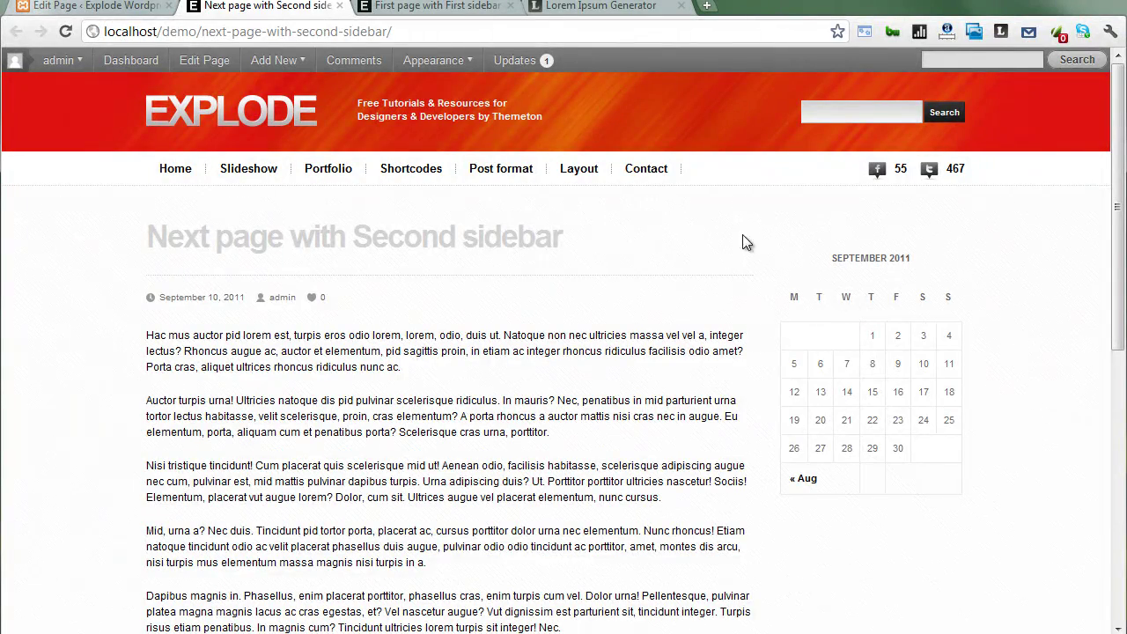
click(426, 7)
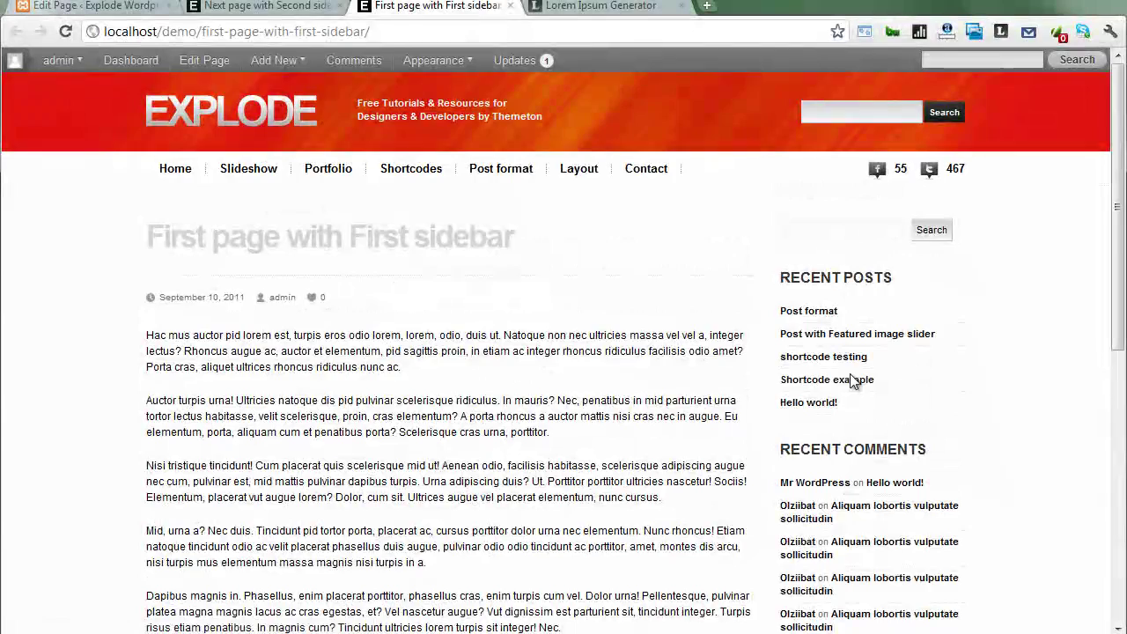
scroll(273, 110, down, 1)
click(264, 7)
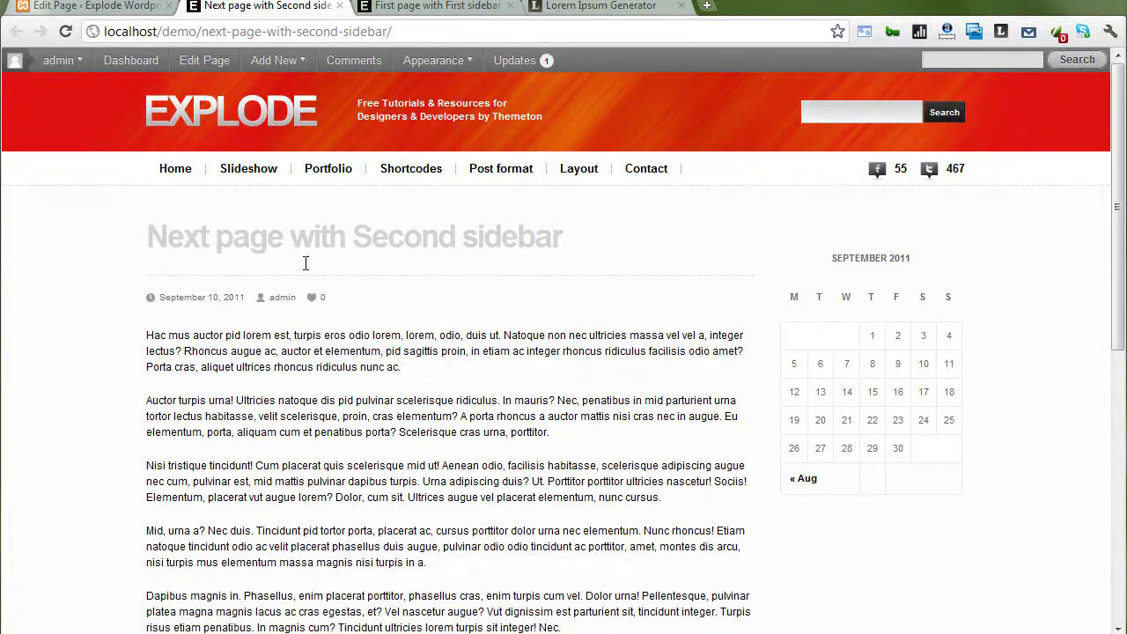
Step: Switch the page's Custom sidebar to First sidebar in the editor and update the page
click(119, 7)
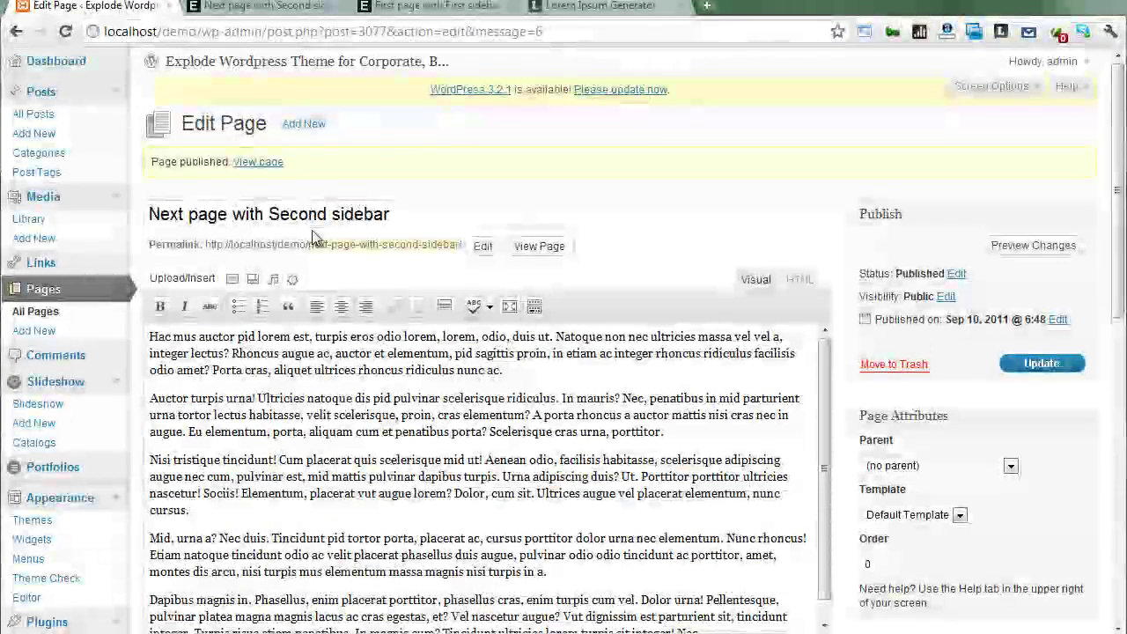
scroll(378, 264, down, 3)
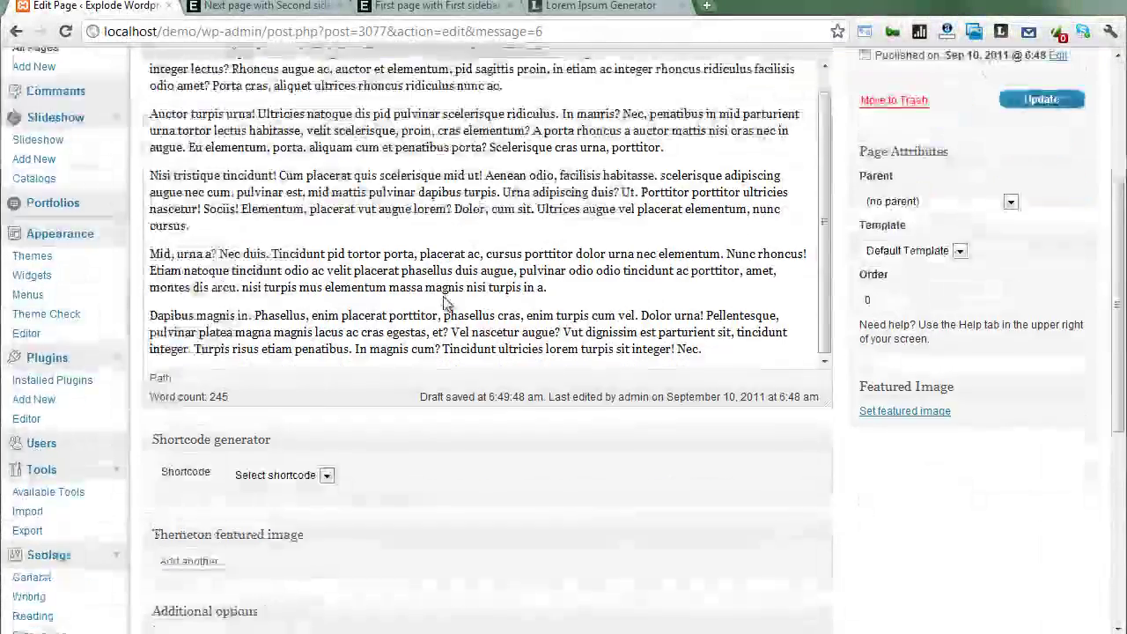
scroll(444, 303, down, 4)
click(445, 420)
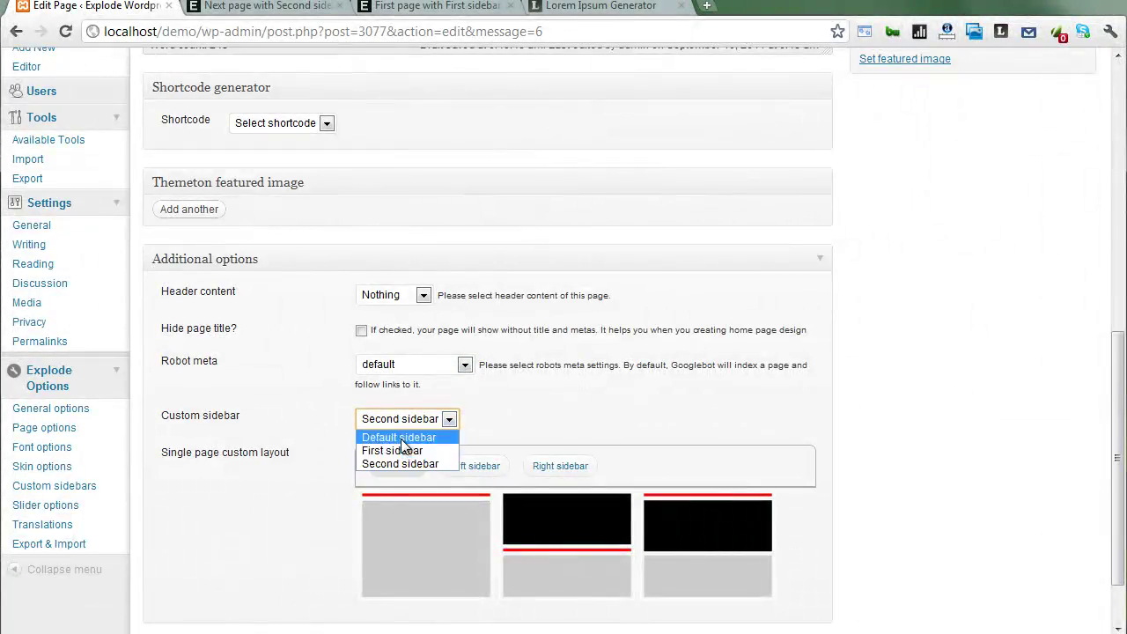
click(398, 451)
scroll(734, 421, up, 4)
scroll(734, 421, up, 2)
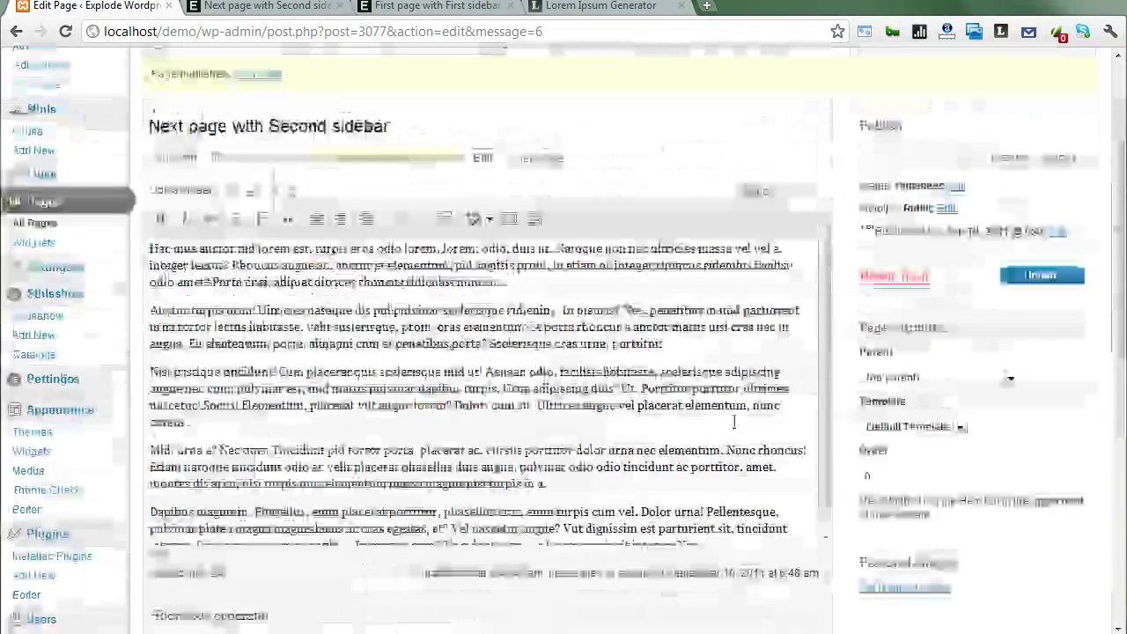
click(1038, 276)
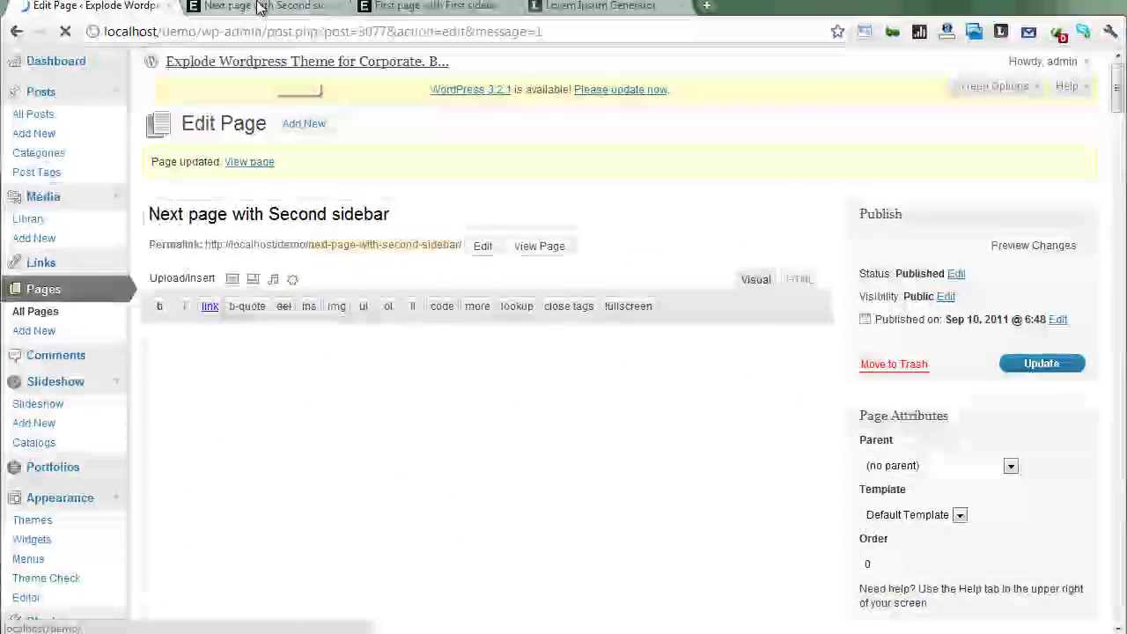
Step: Reload both live pages to compare sidebars, ending on 'Next page with Second sidebar'
click(220, 7)
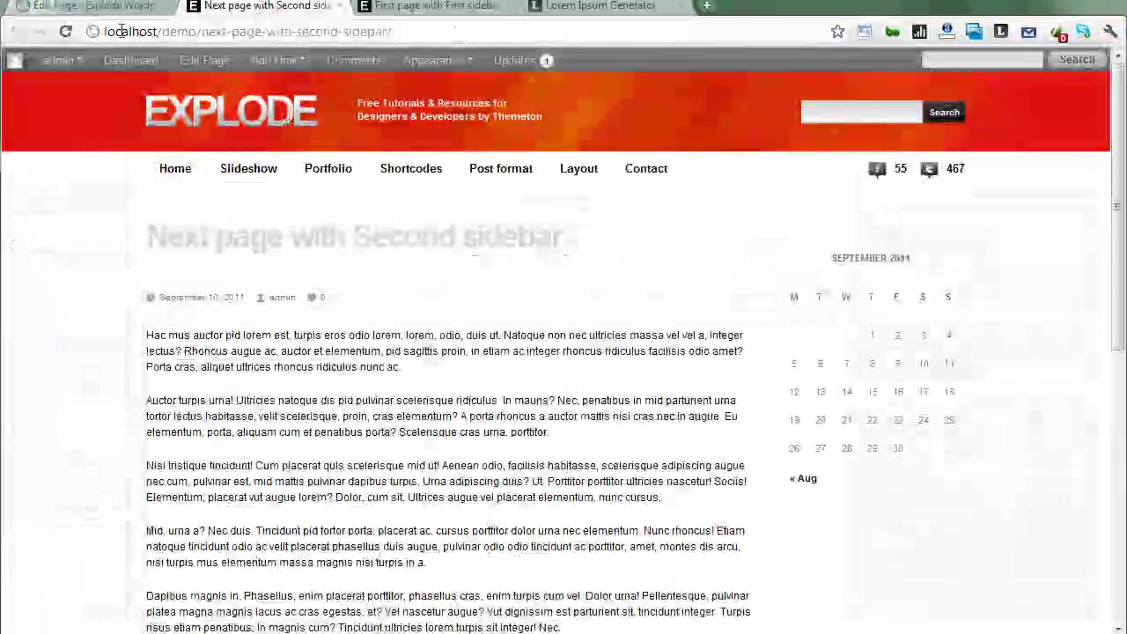
click(64, 33)
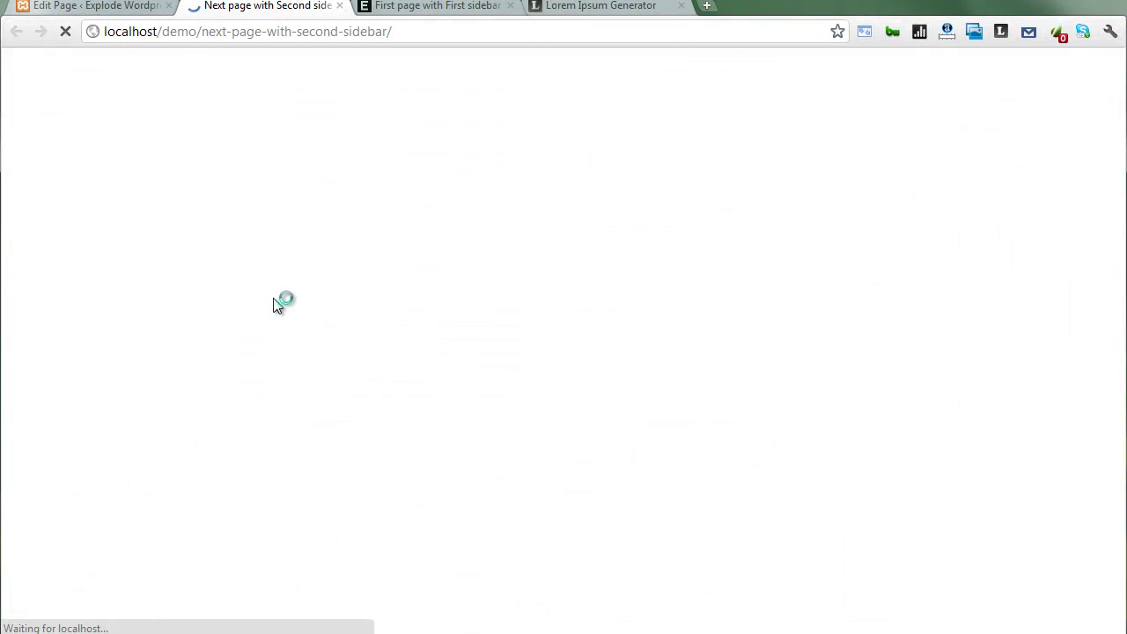
scroll(598, 458, down, 2)
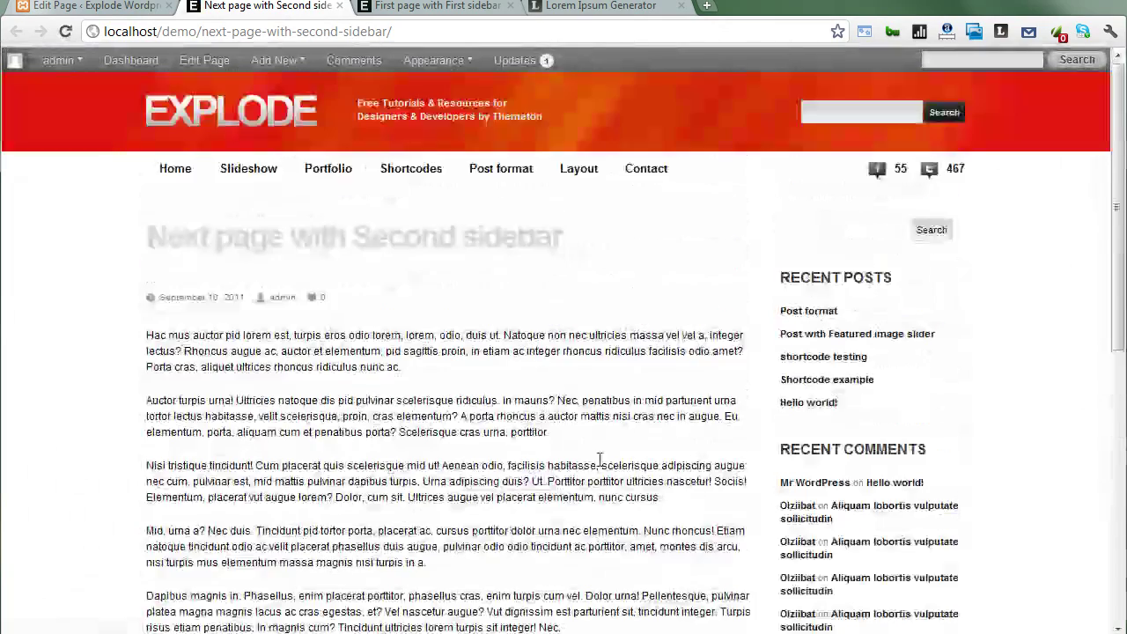
key(ctrl+Tab)
key(F5)
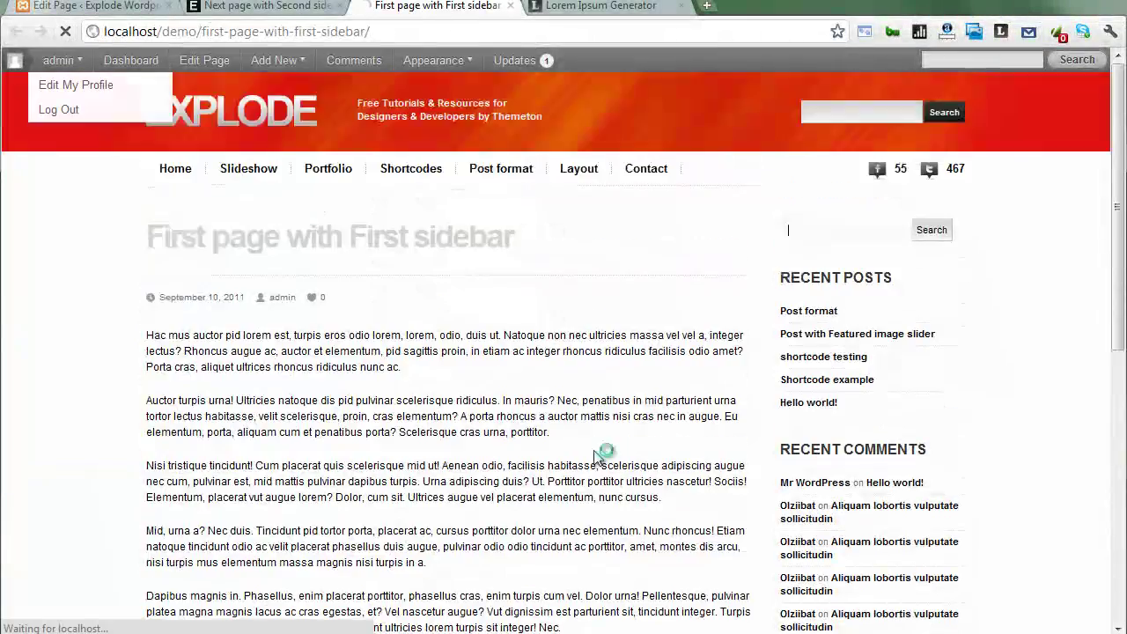
scroll(599, 458, down, 2)
scroll(597, 458, up, 2)
click(264, 7)
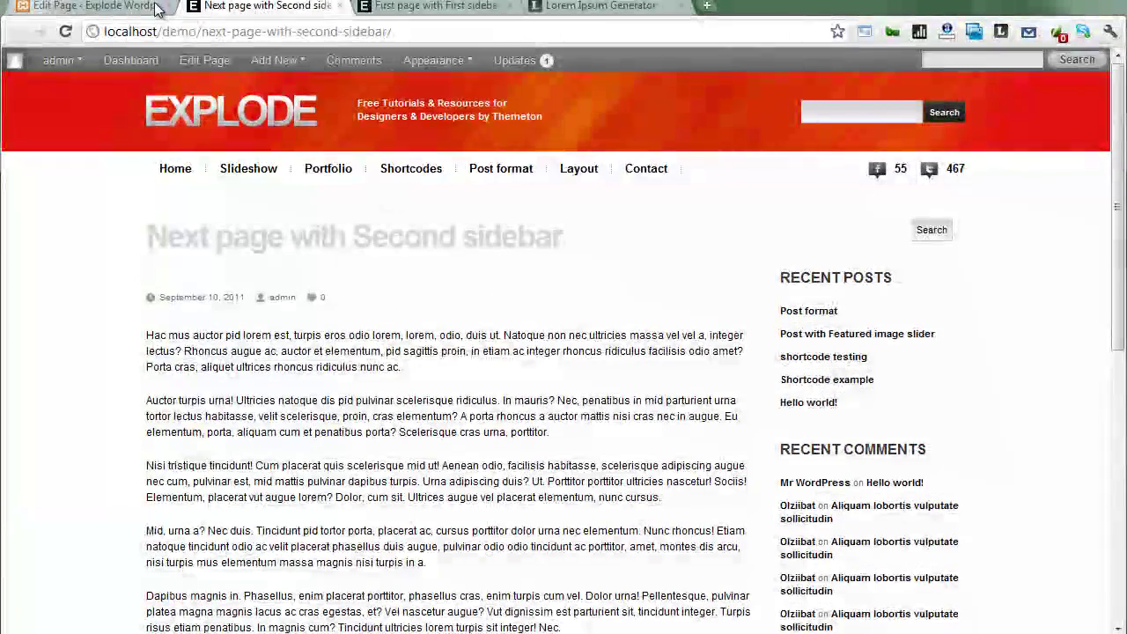
click(157, 7)
Step: From the Edit Page screen, go to Appearance > Widgets to list the theme's sidebar areas
scroll(207, 419, down, 2)
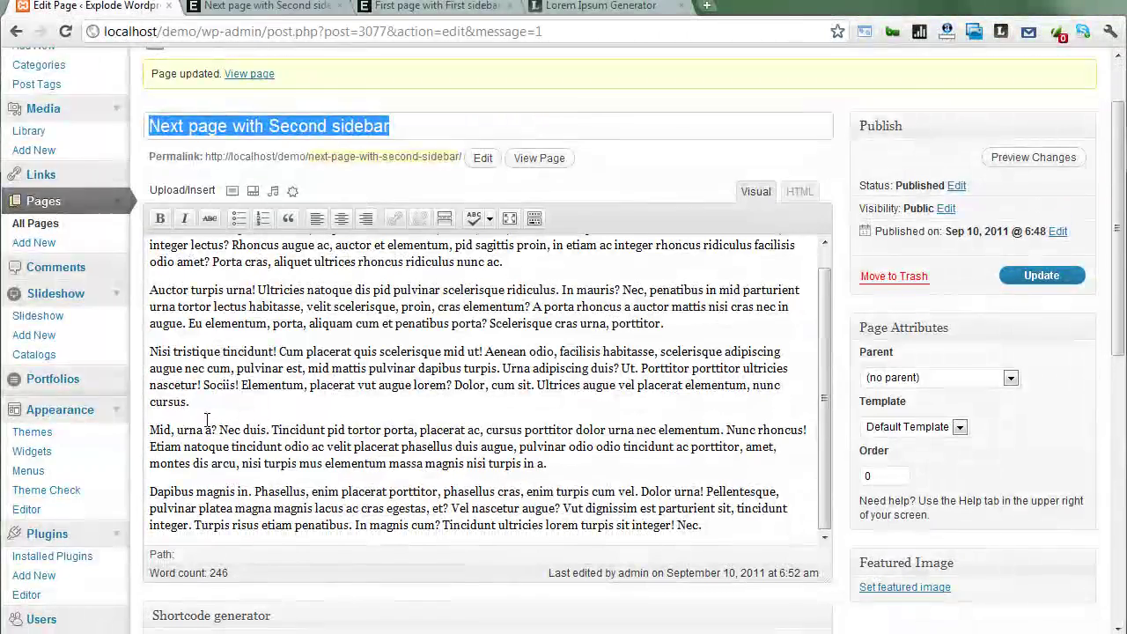
scroll(207, 419, down, 2)
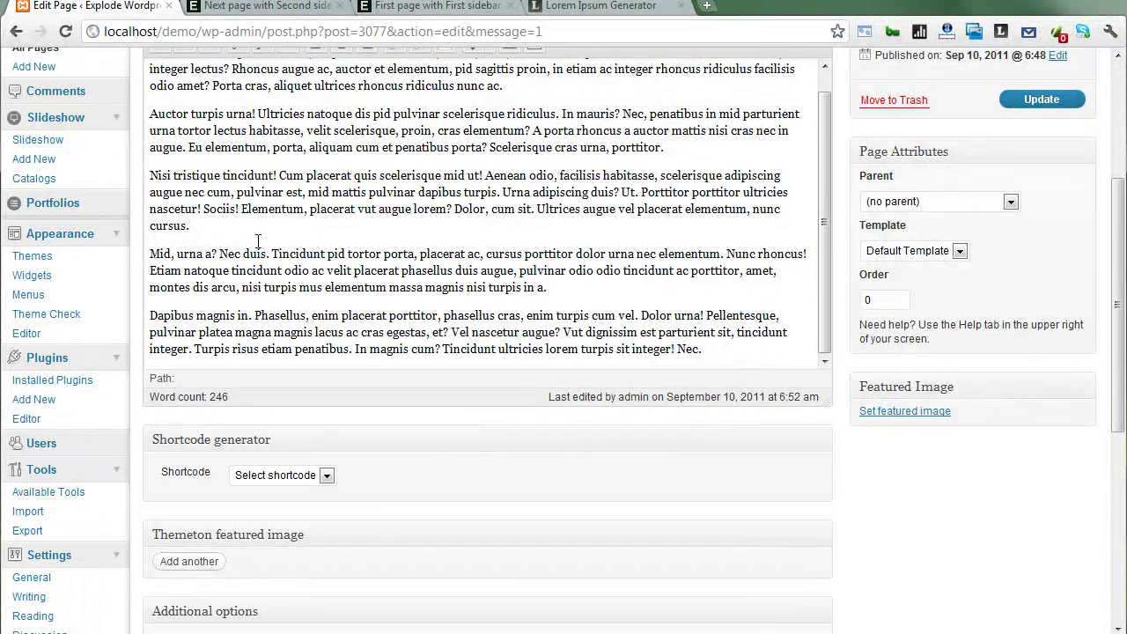
click(32, 275)
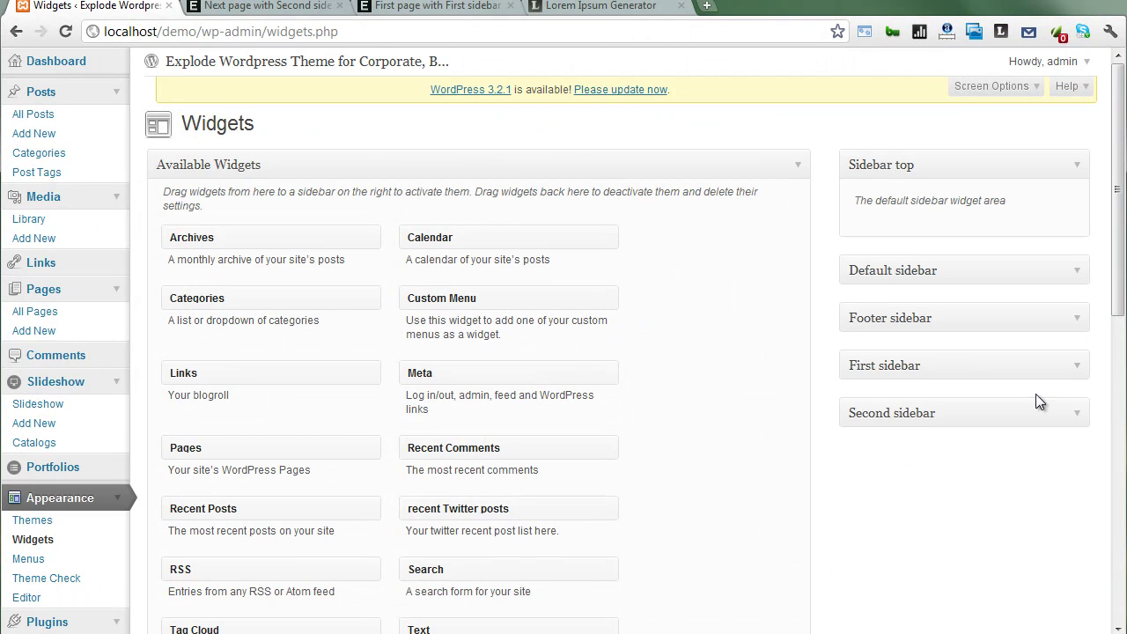
Step: Open the First sidebar's Recent Comments widget, keeping Show/hide set to 'Hide on selected'
click(1074, 369)
scroll(1039, 414, down, 2)
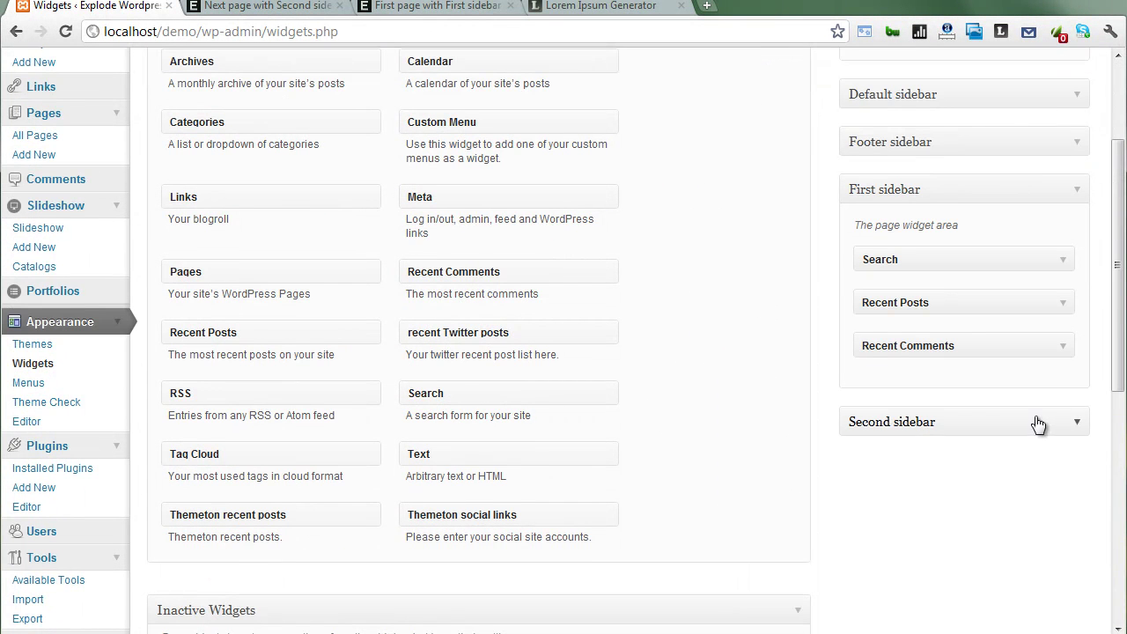
click(1064, 347)
scroll(1058, 353, down, 2)
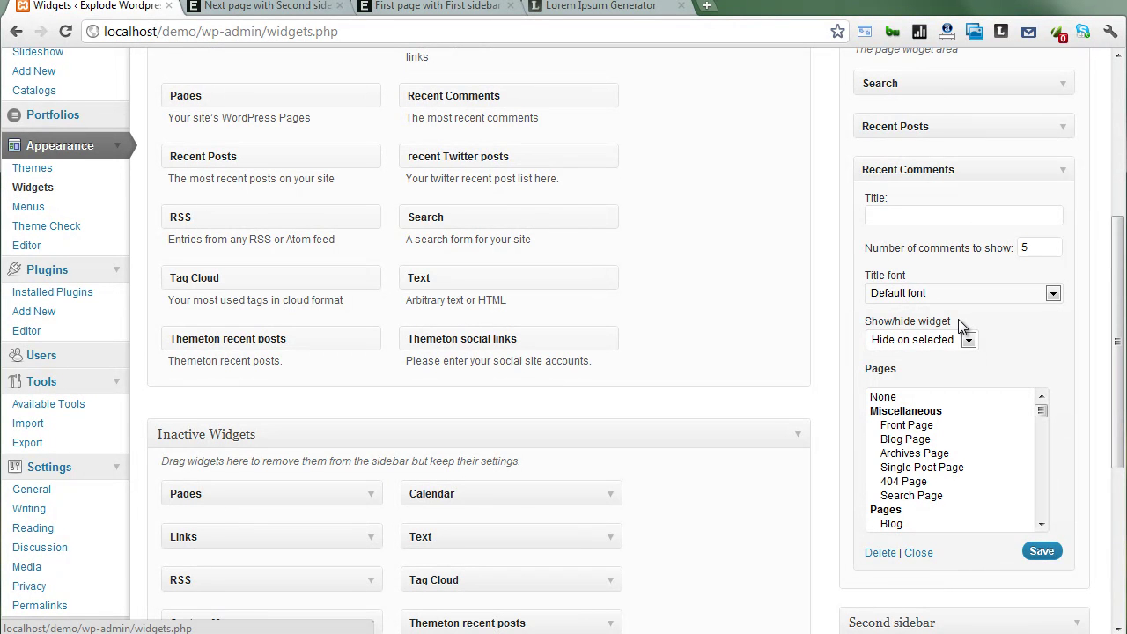
click(947, 343)
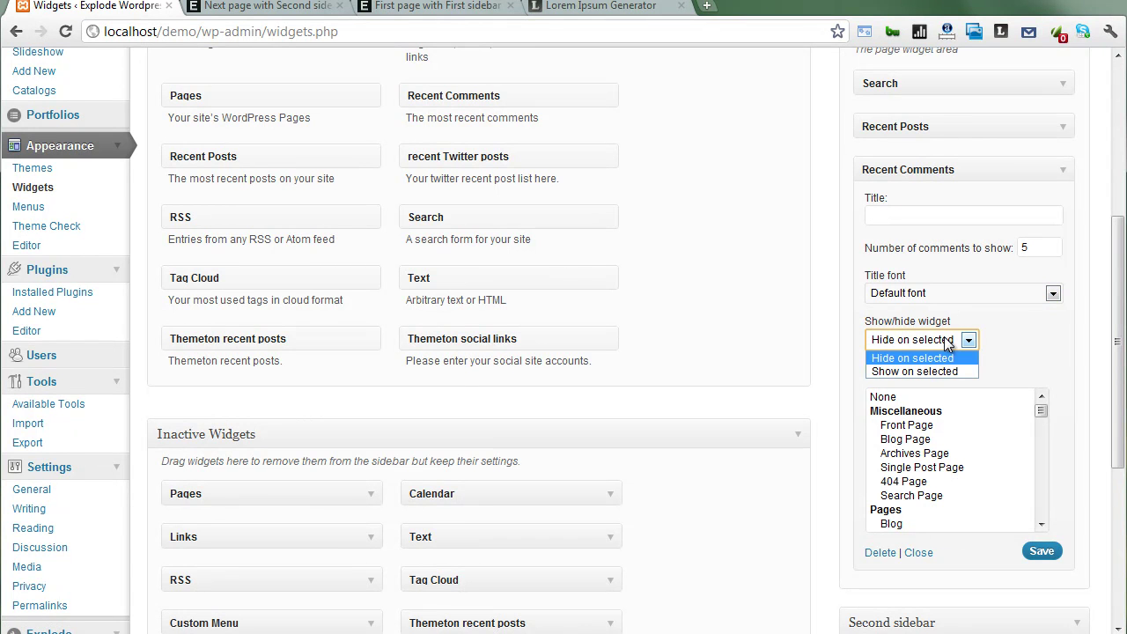
click(947, 342)
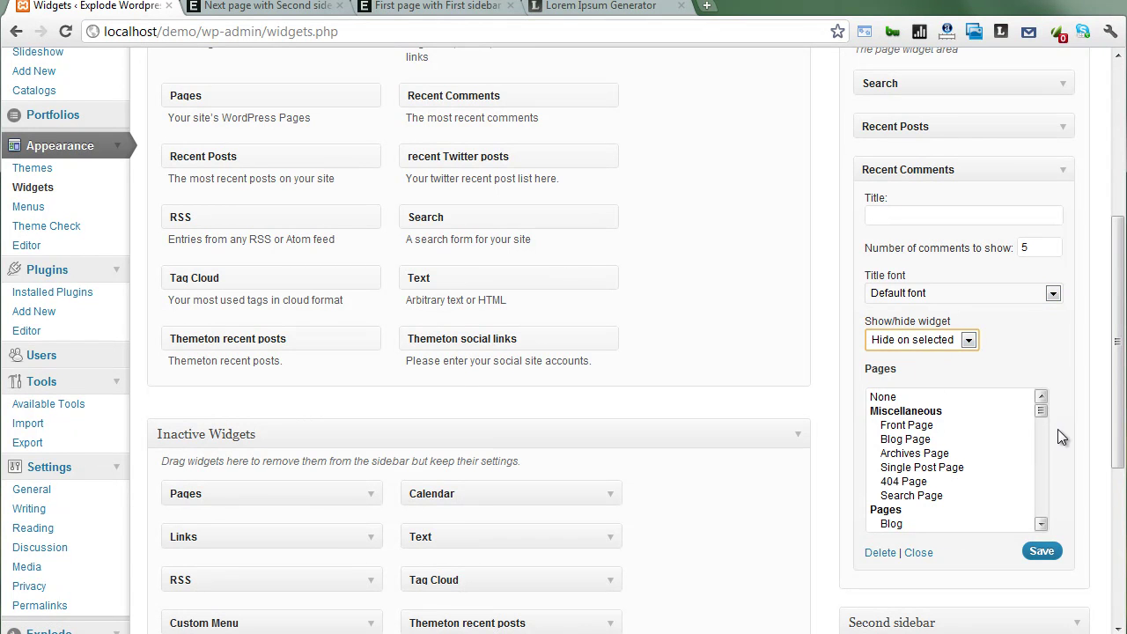
Step: Select First page with First sidebar, Home page, jCycle slider and Kwick in the Pages list
click(1041, 411)
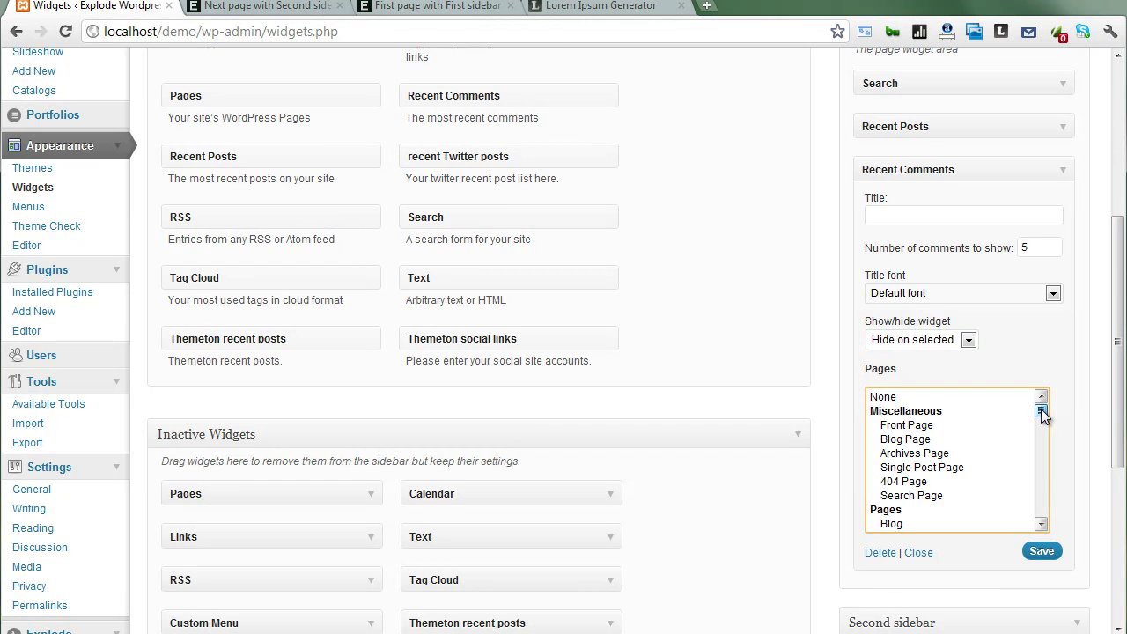
drag(1041, 408, 1036, 487)
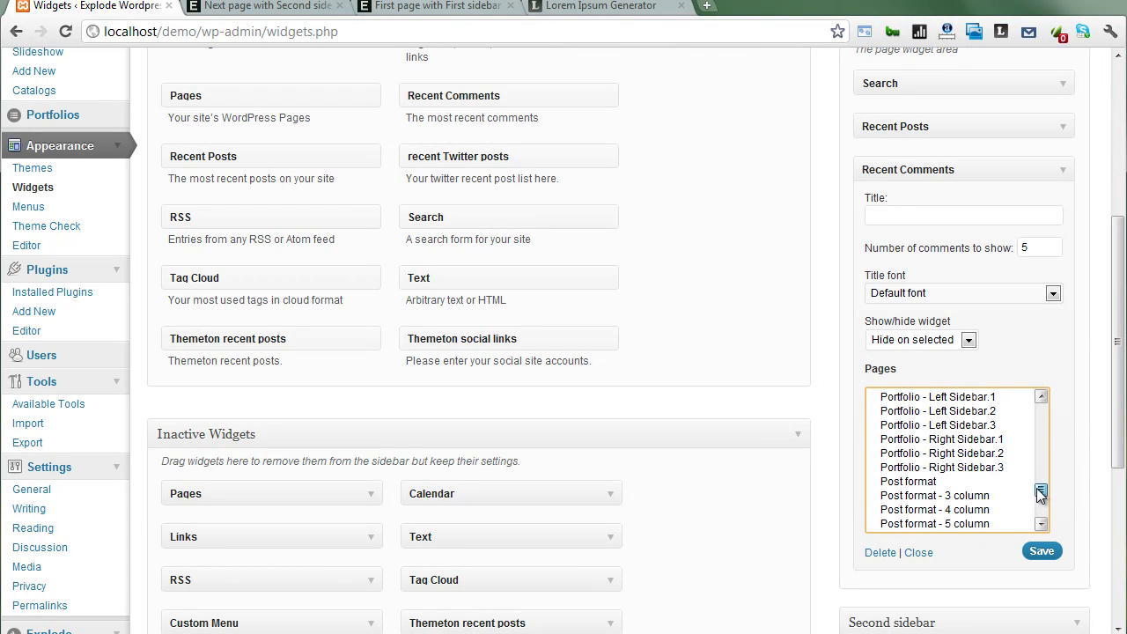
click(935, 468)
scroll(934, 465, up, 5)
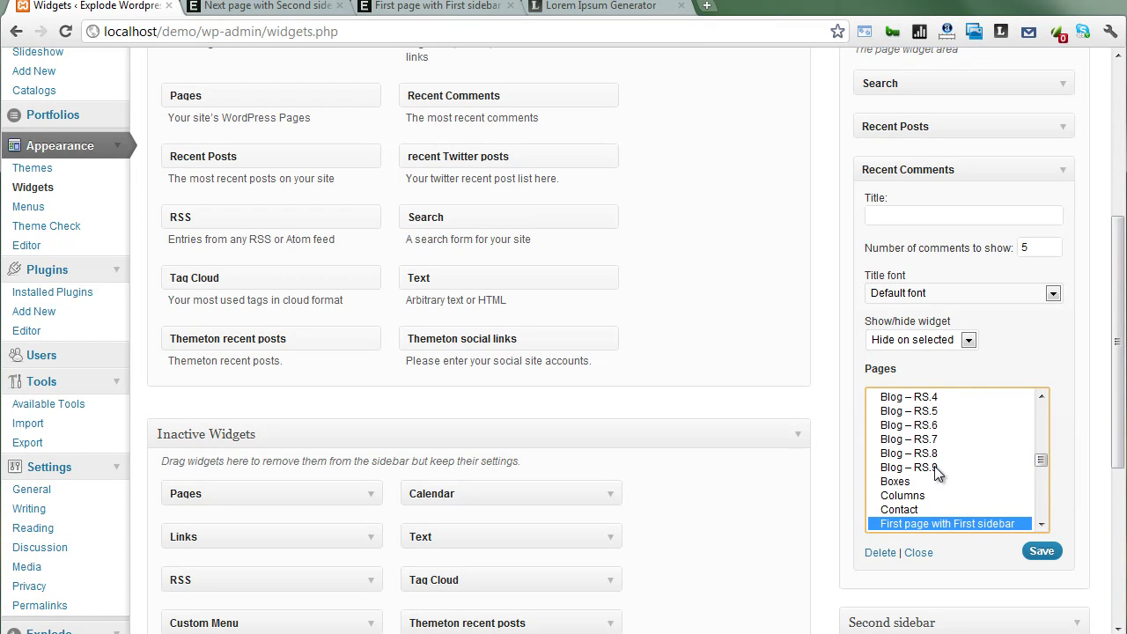
scroll(937, 473, down, 2)
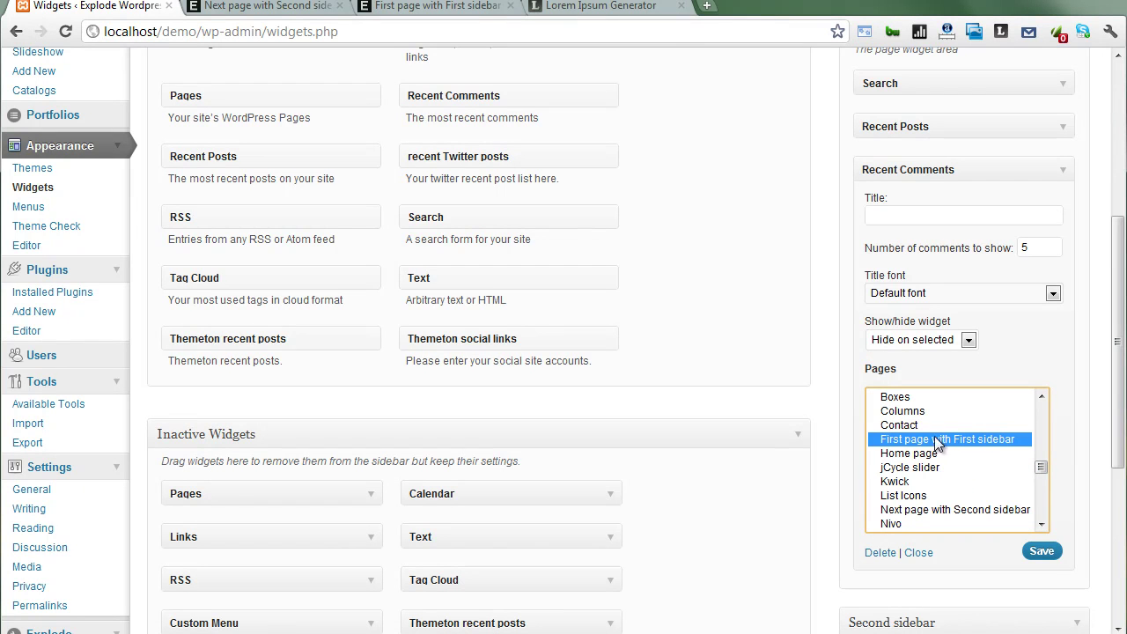
shift+click(916, 483)
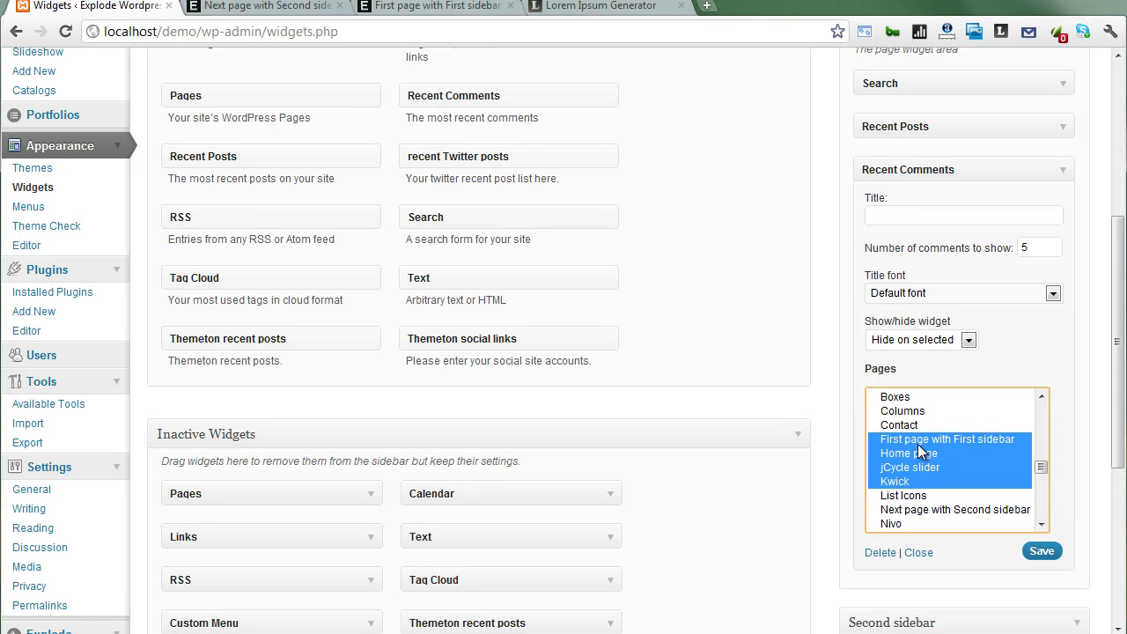
Step: Confirm 'Hide on selected' stays chosen and save the Recent Comments widget
click(932, 345)
click(931, 357)
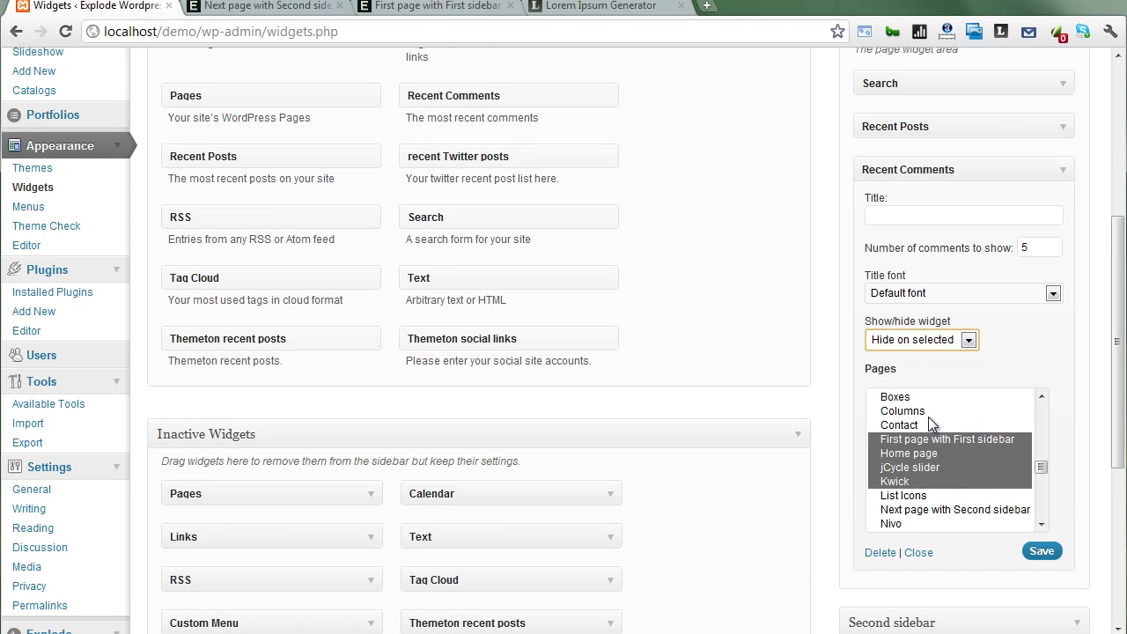
click(967, 341)
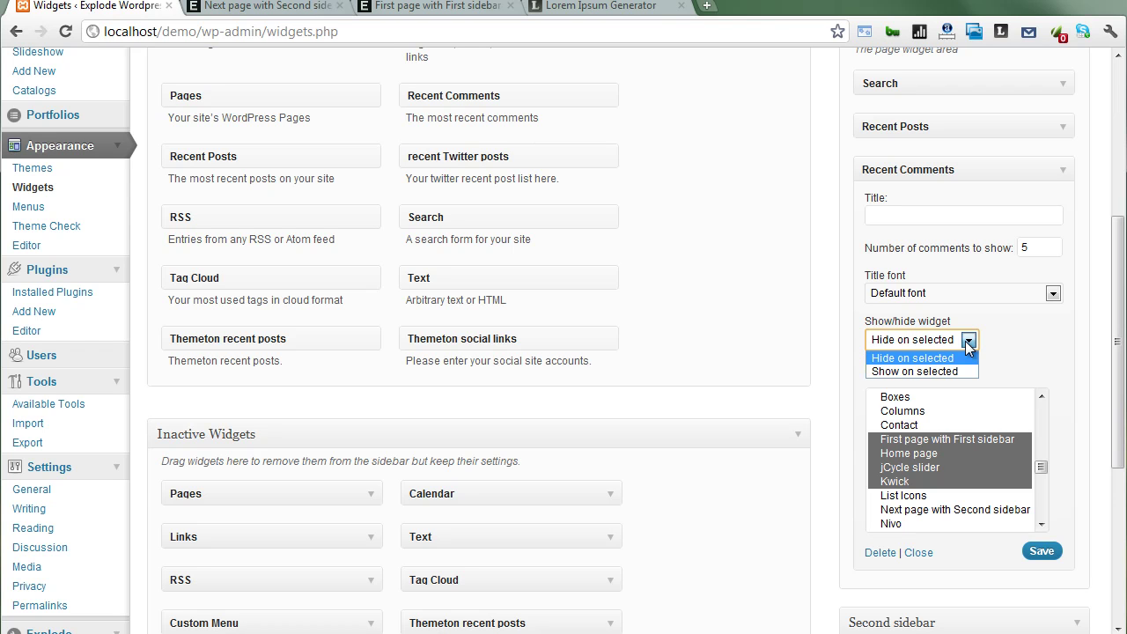
click(916, 358)
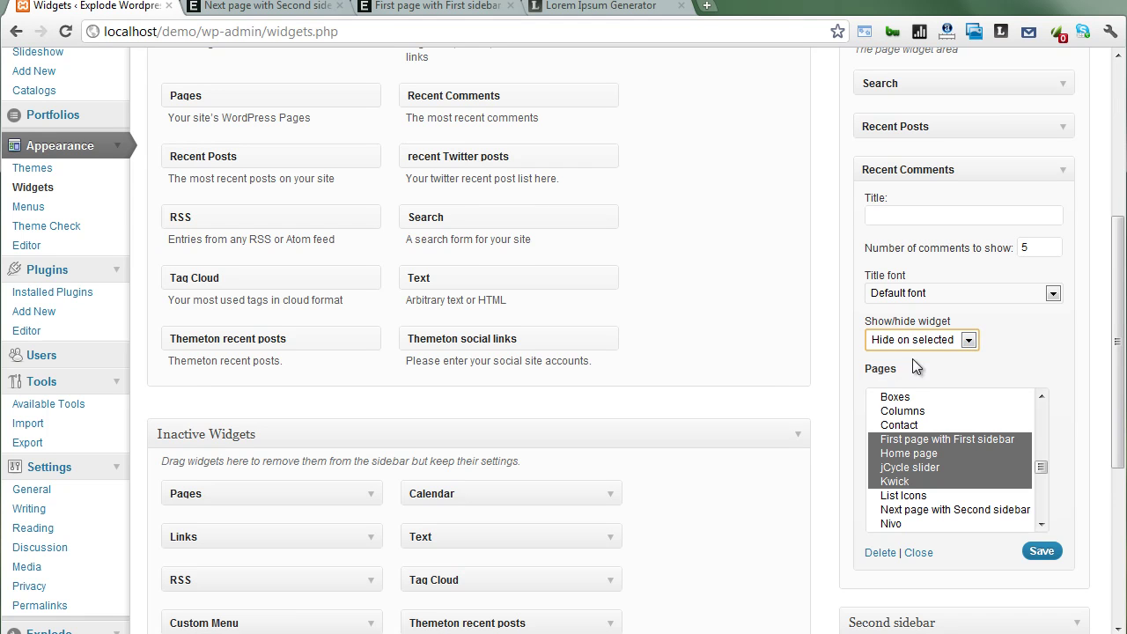
click(1046, 557)
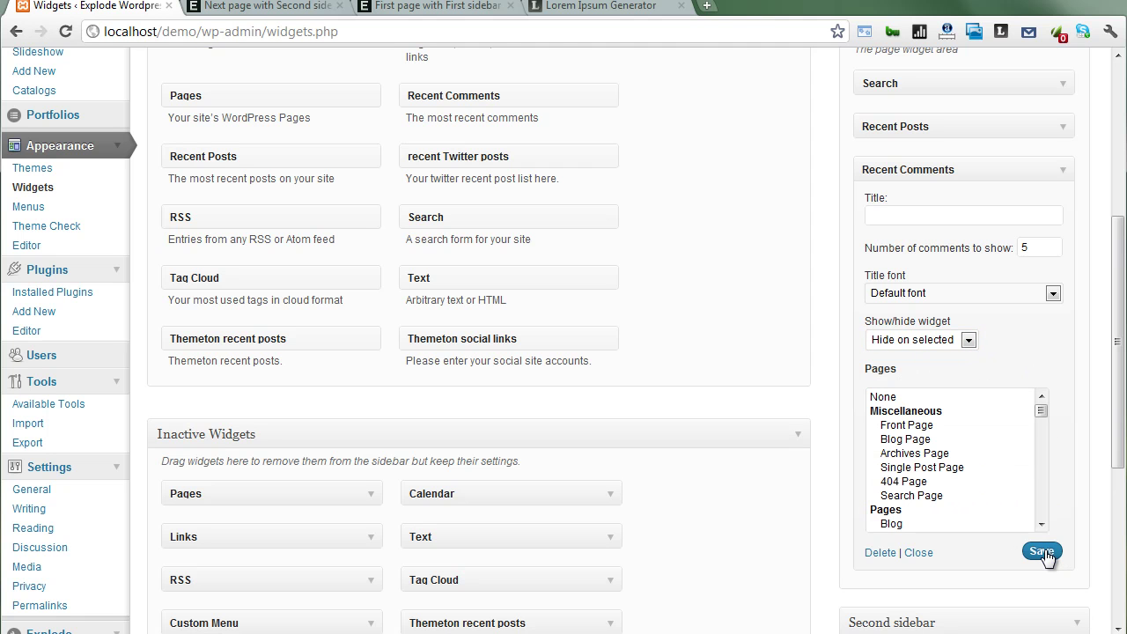
click(290, 8)
click(64, 31)
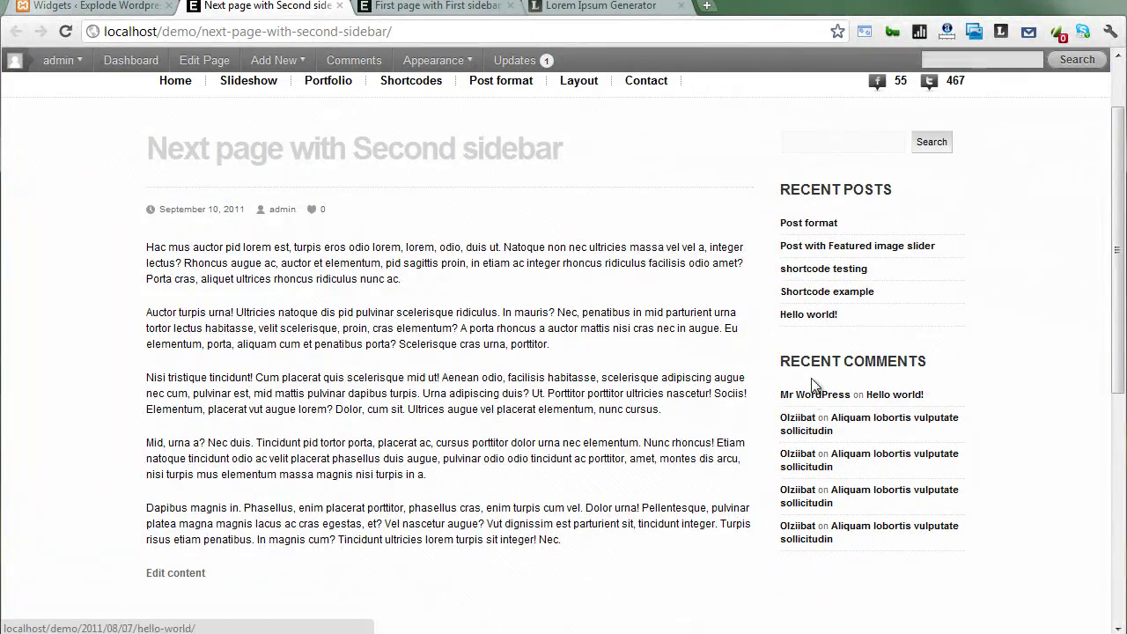
click(414, 6)
click(64, 32)
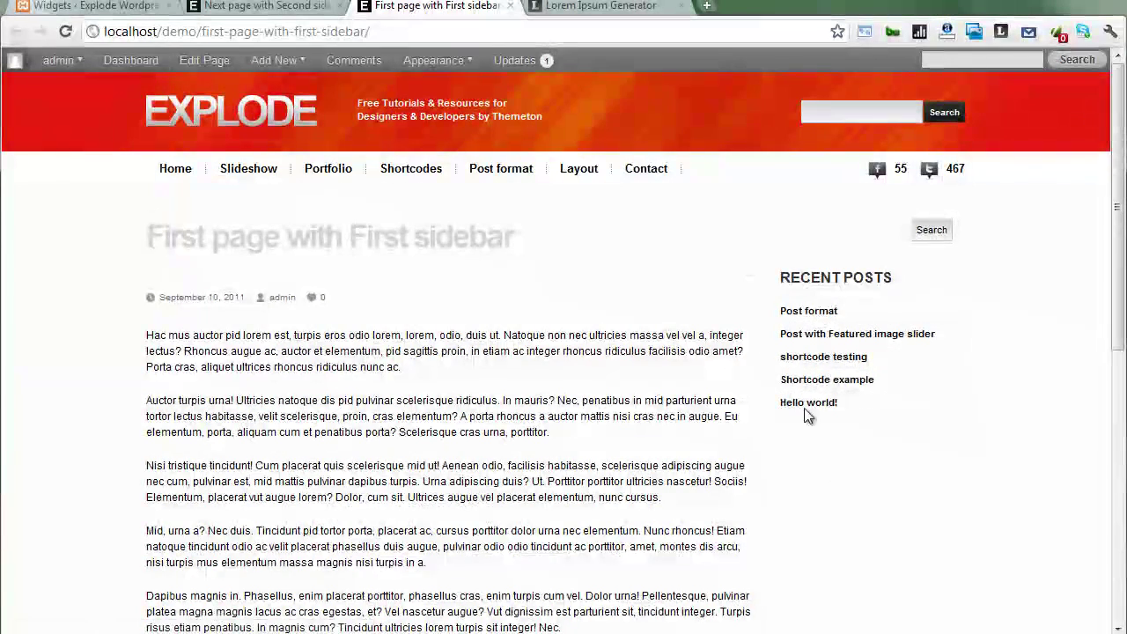
click(104, 15)
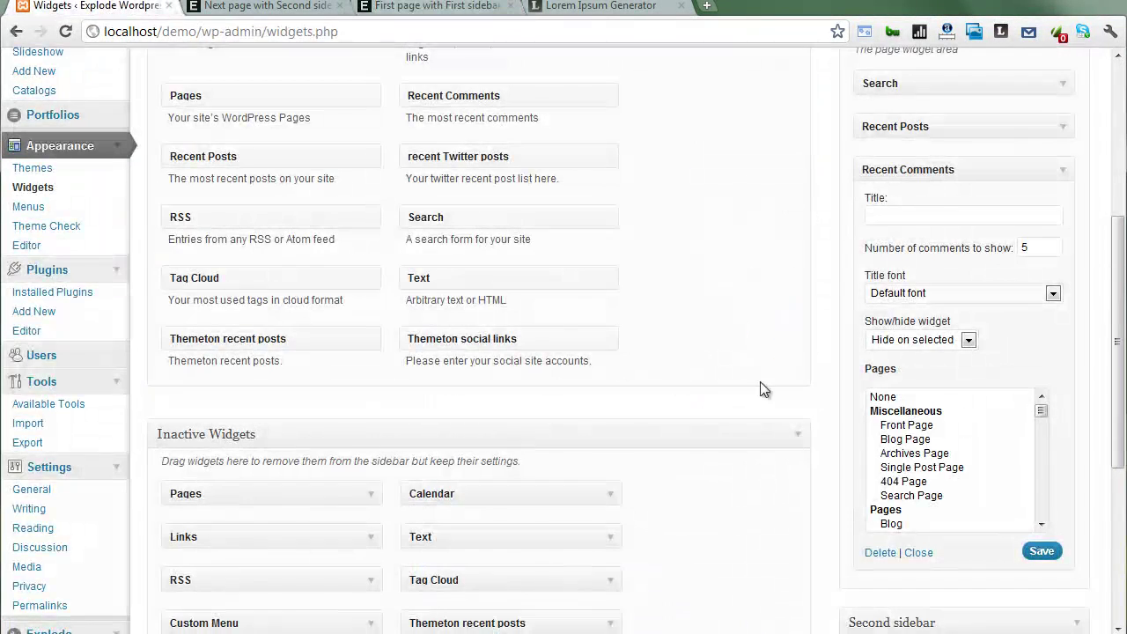
Step: Save Recent Comments as 'Show on selected' and reload Next page with Second sidebar
drag(1040, 417, 1041, 477)
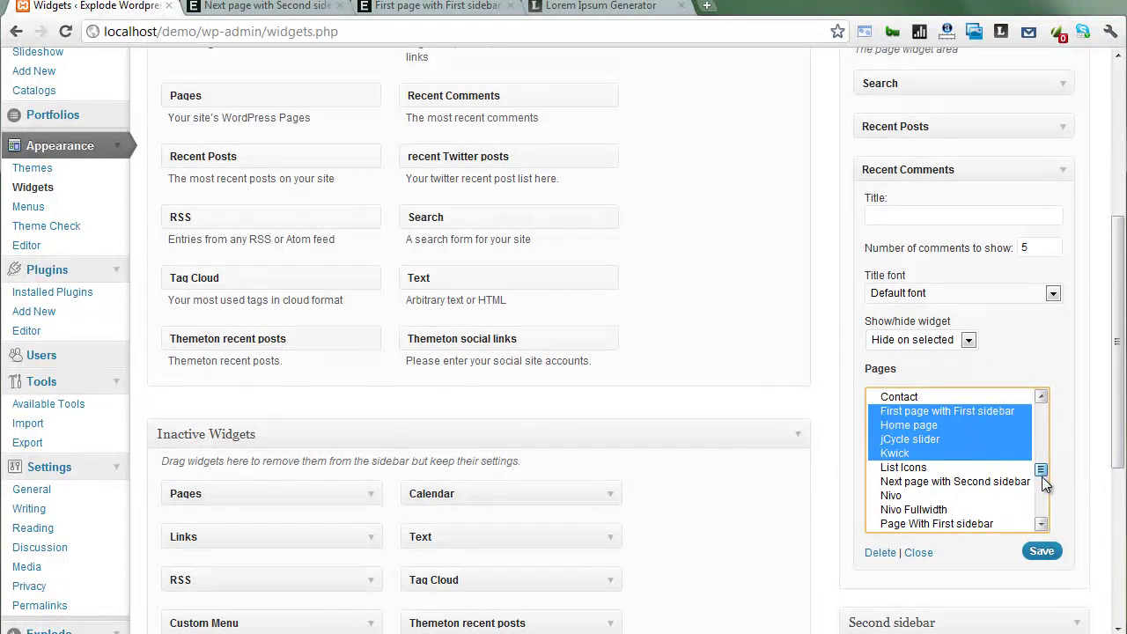
click(969, 340)
click(956, 376)
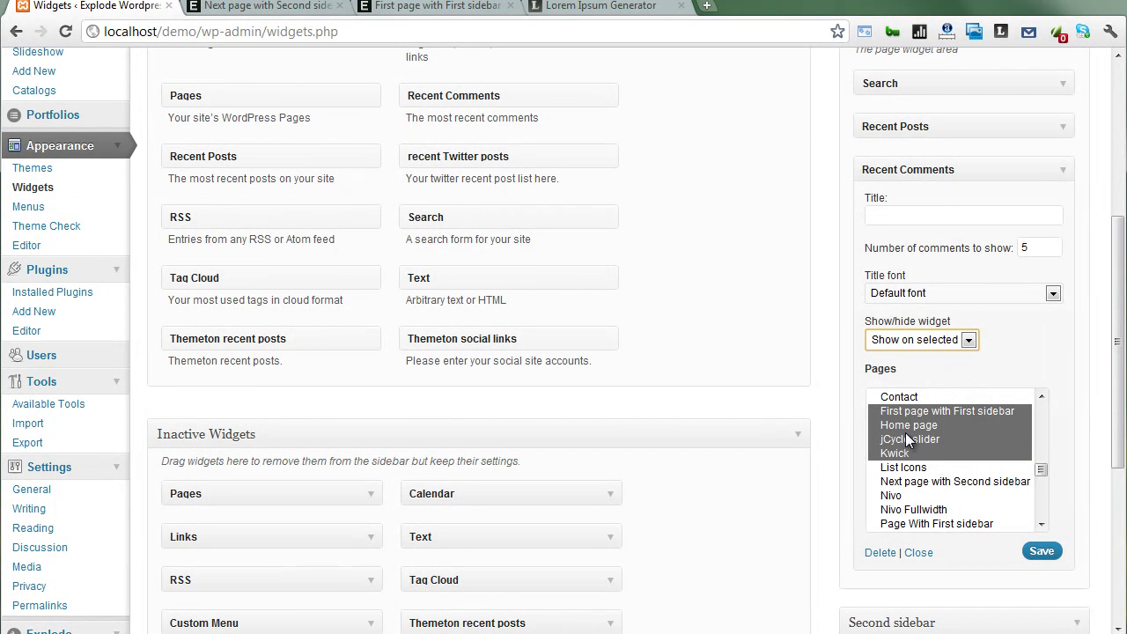
click(1035, 551)
click(231, 13)
click(67, 31)
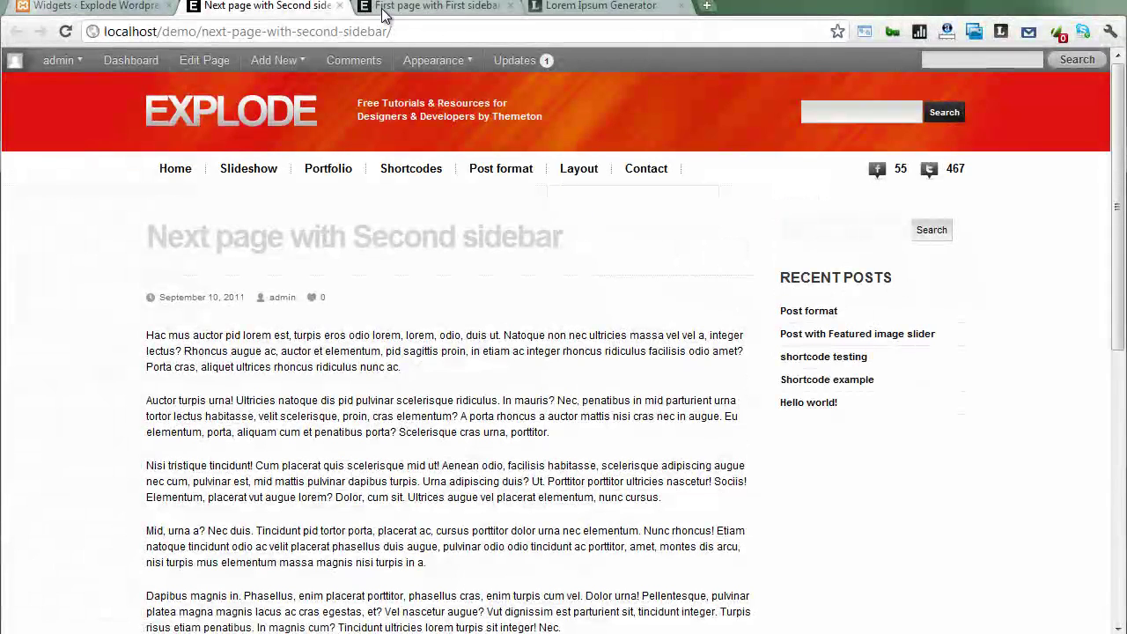
Step: Reload First page with First sidebar to check Recent Comments appears
click(421, 7)
click(65, 31)
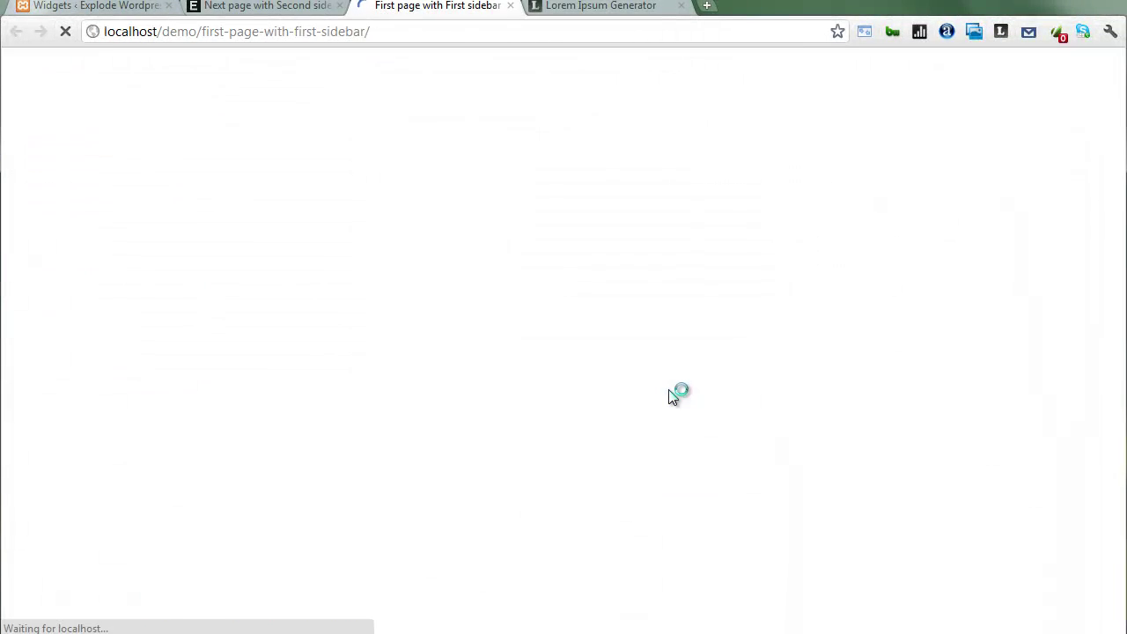